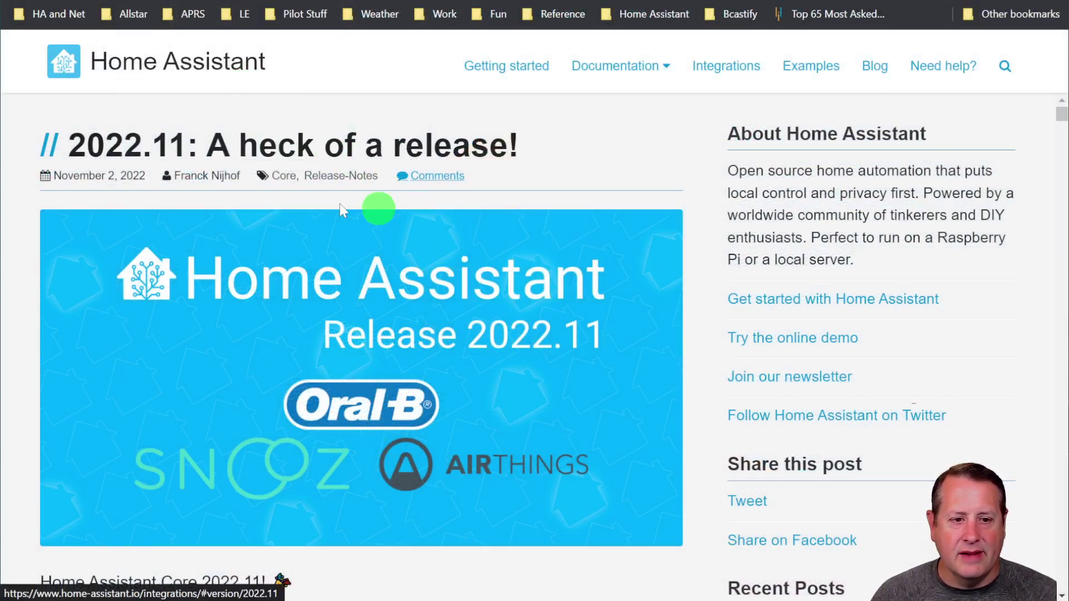
# - Scroll through the feature link list, then go back to the 2022.11 release notes
pyautogui.scroll(-5, 479, 291)
pyautogui.scroll(-3, 207, 271)
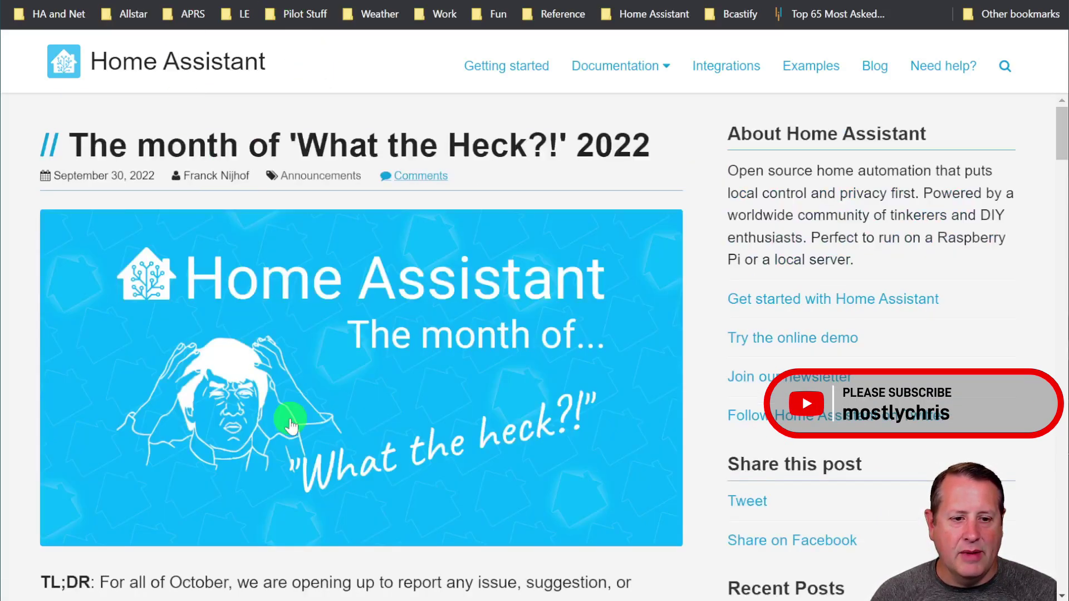
pyautogui.scroll(-10, 281, 415)
pyautogui.scroll(-5, 282, 415)
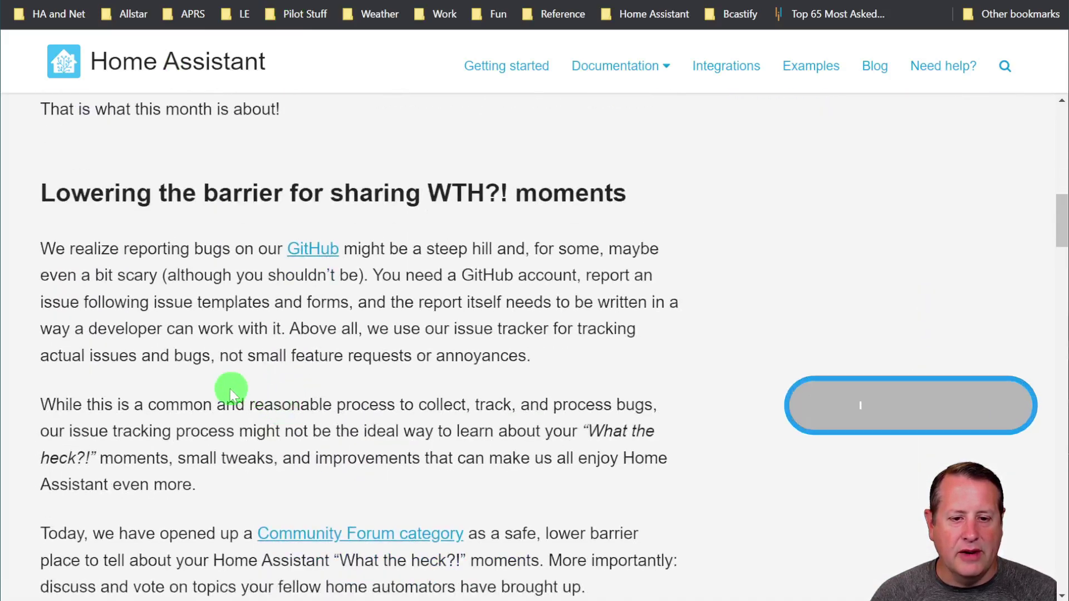
pyautogui.scroll(-3, 149, 312)
pyautogui.scroll(3, 145, 315)
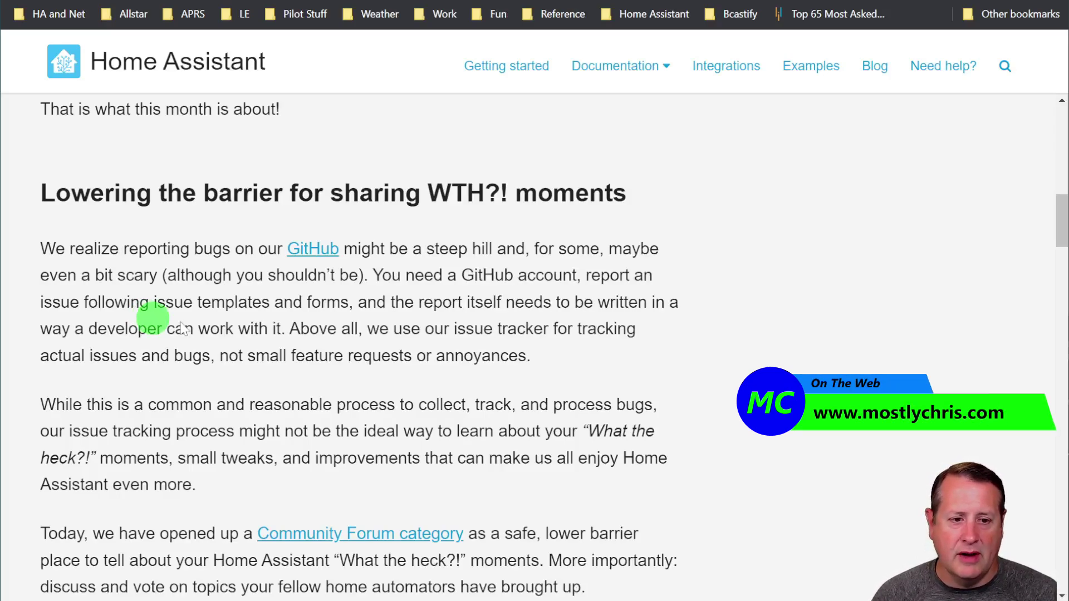
pyautogui.scroll(-3, 146, 316)
pyautogui.hotkey('alt', 'Left')
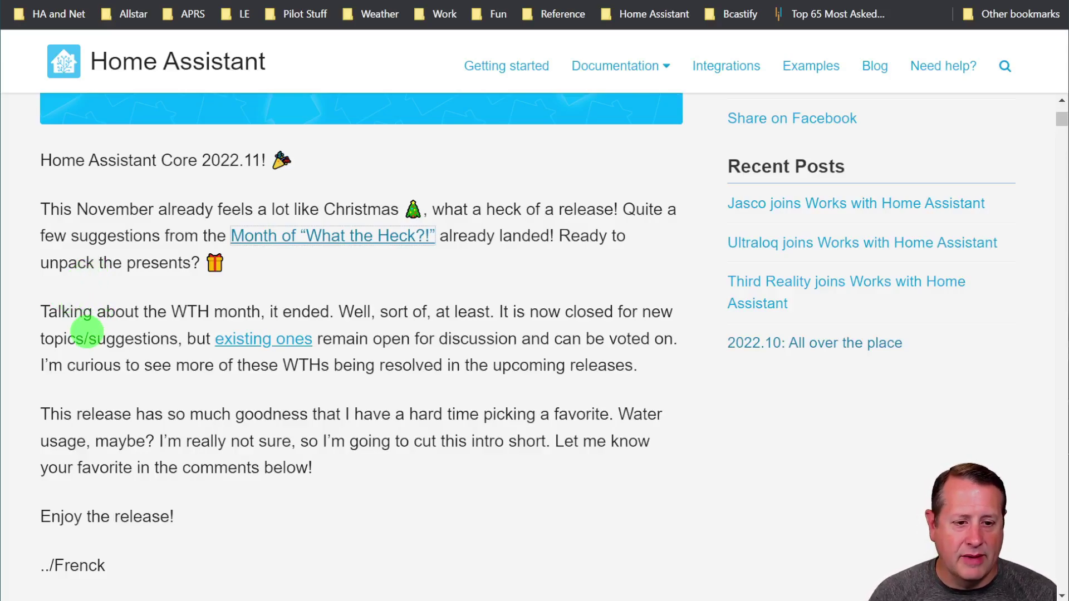
# - Scroll to the Tile card section, then switch to the live dashboard's tile cards
pyautogui.scroll(-9, 81, 345)
pyautogui.scroll(-10, 48, 387)
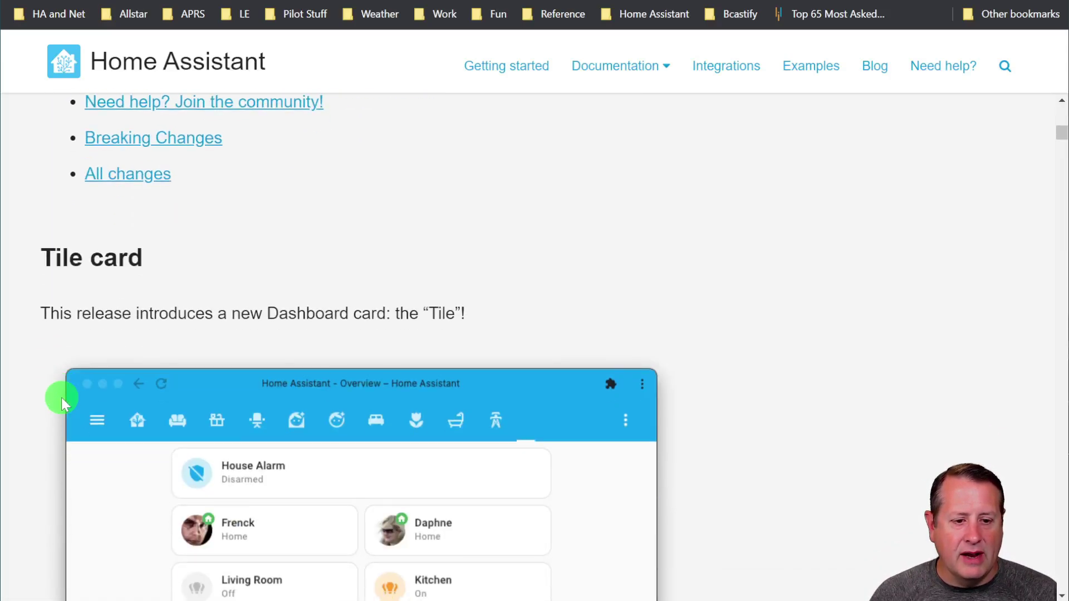
pyautogui.scroll(-3, 61, 366)
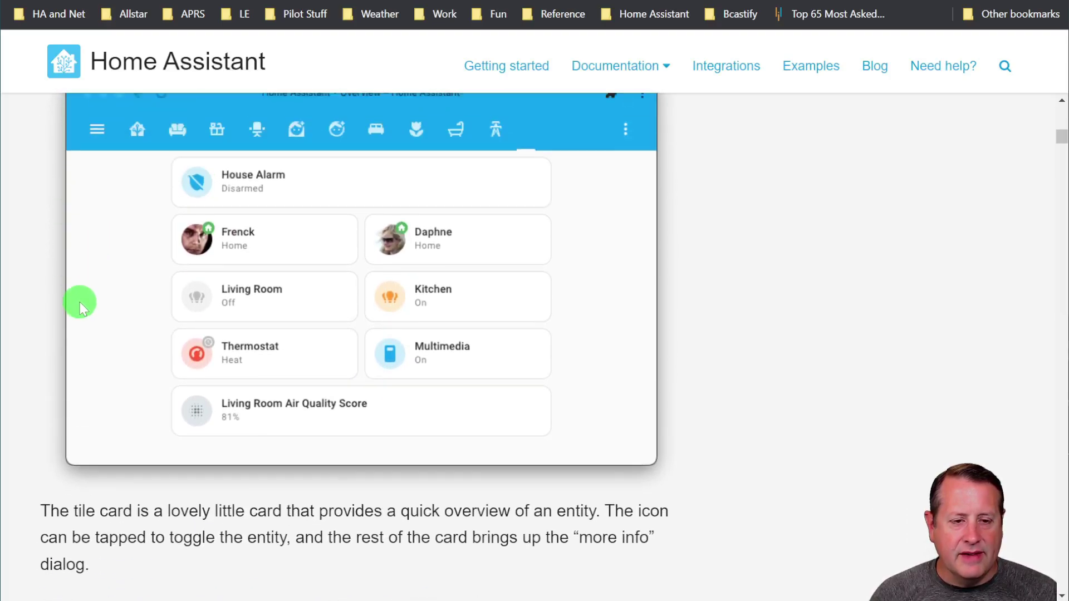
pyautogui.scroll(3, 92, 317)
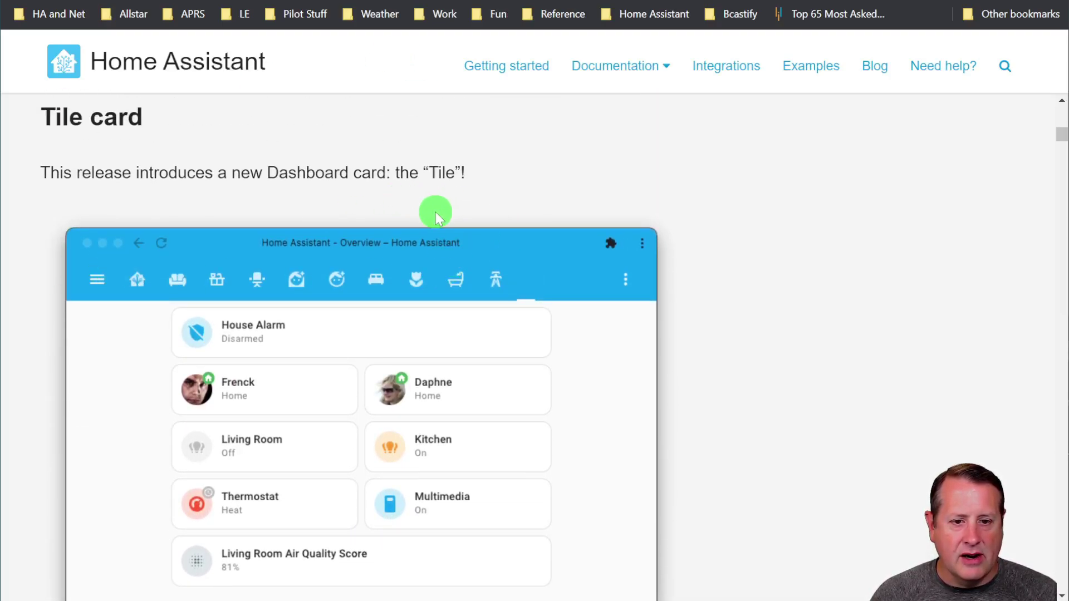
pyautogui.scroll(-6, 747, 383)
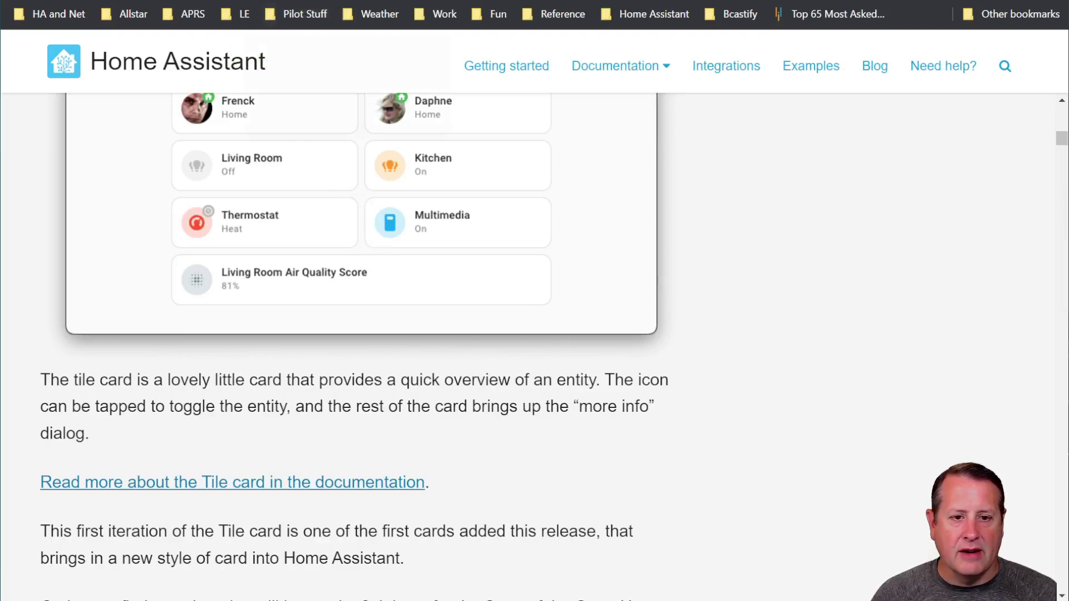
pyautogui.click(329, 1)
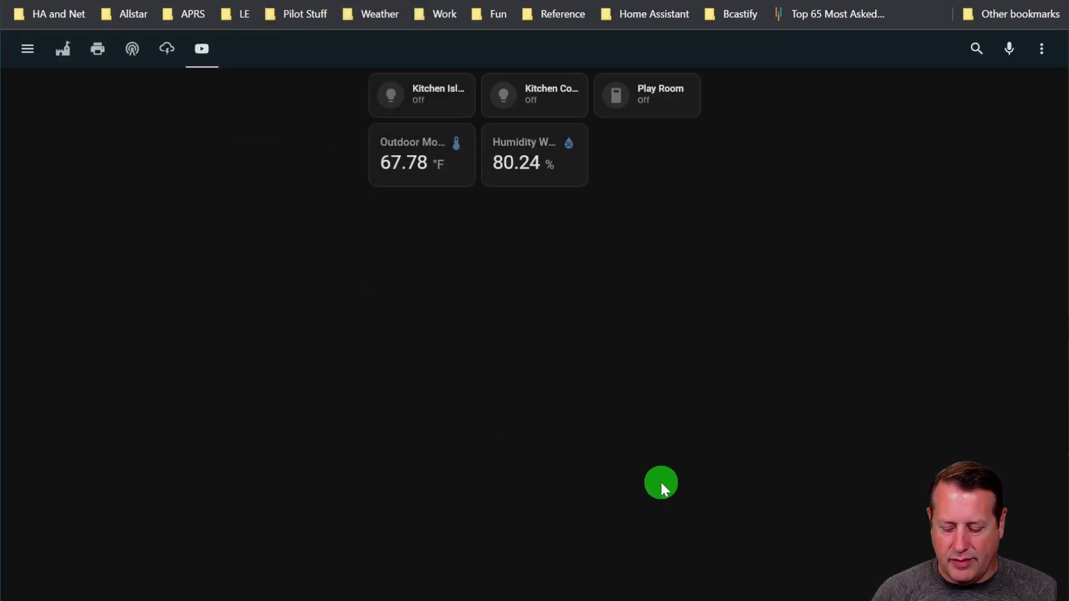
# - Enlarge the dashboard and toggle the Kitchen Island and Kitchen Counter lights on, then off
pyautogui.hotkey('ctrl', '+')
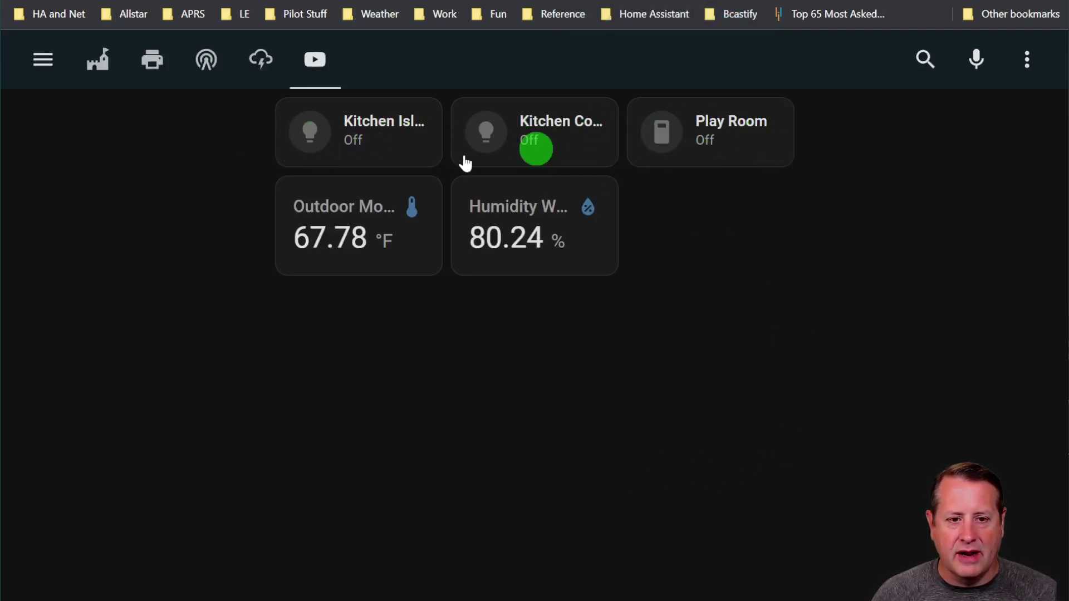
pyautogui.click(311, 136)
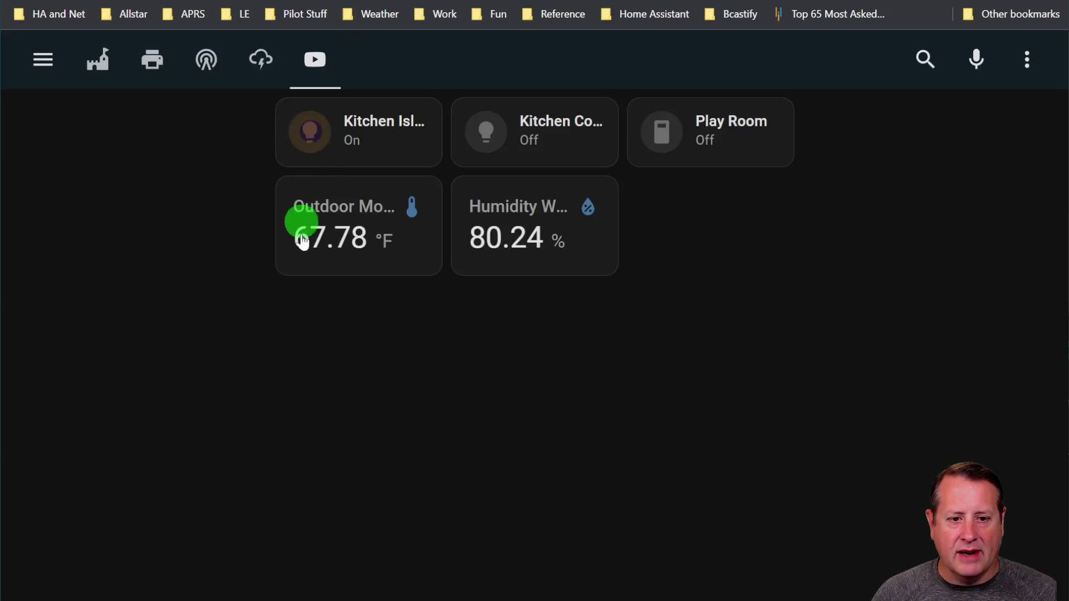
pyautogui.click(482, 137)
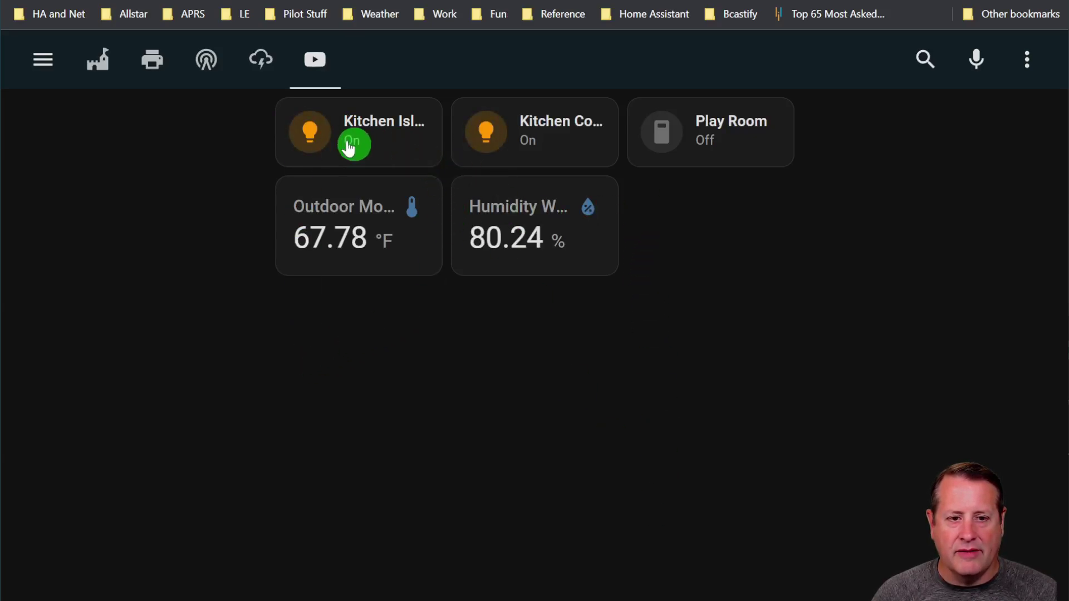
pyautogui.click(311, 134)
pyautogui.click(474, 138)
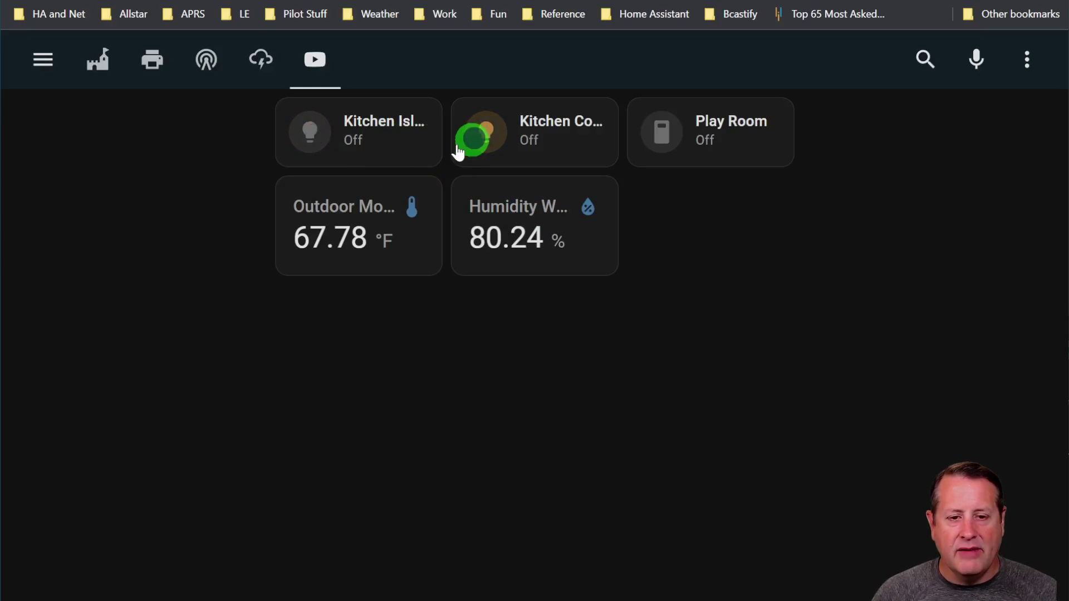
# - View the Kitchen Island history and Kitchen Counter details, then return to the release notes
pyautogui.click(374, 143)
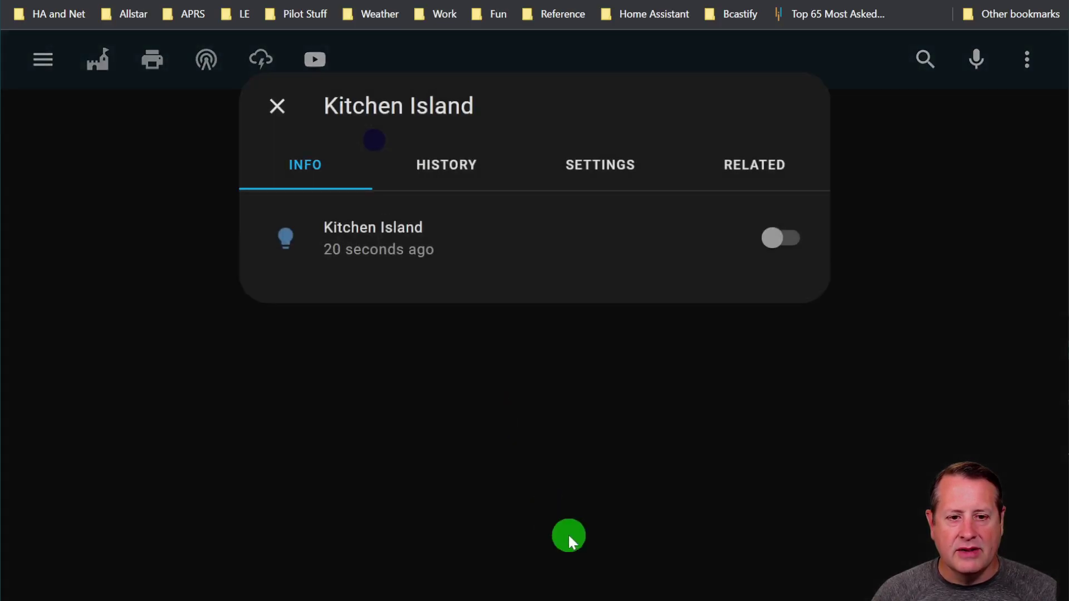
pyautogui.click(449, 178)
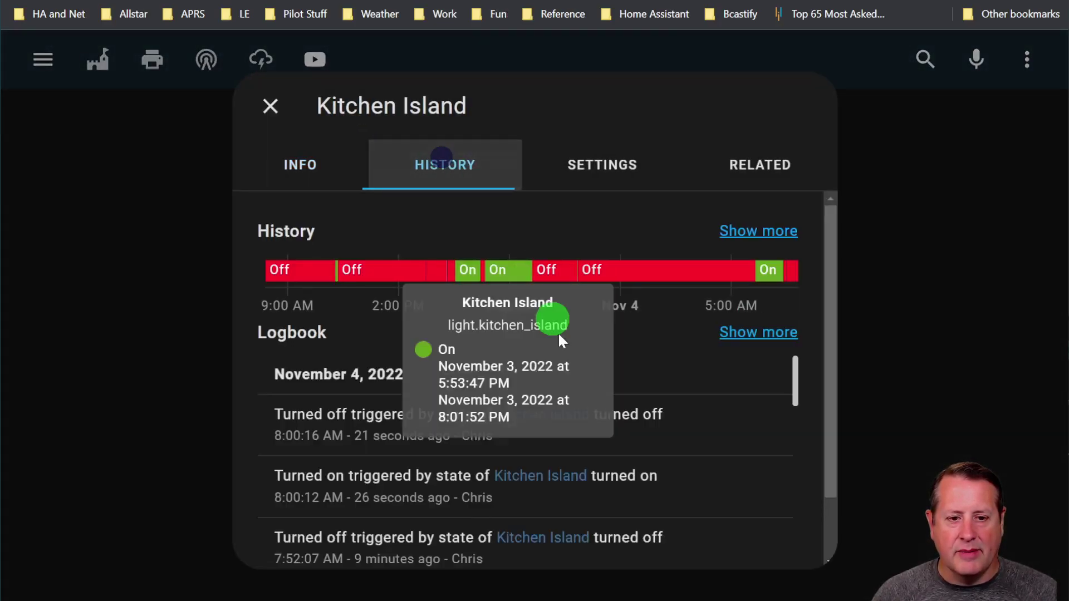
pyautogui.click(273, 108)
pyautogui.click(556, 129)
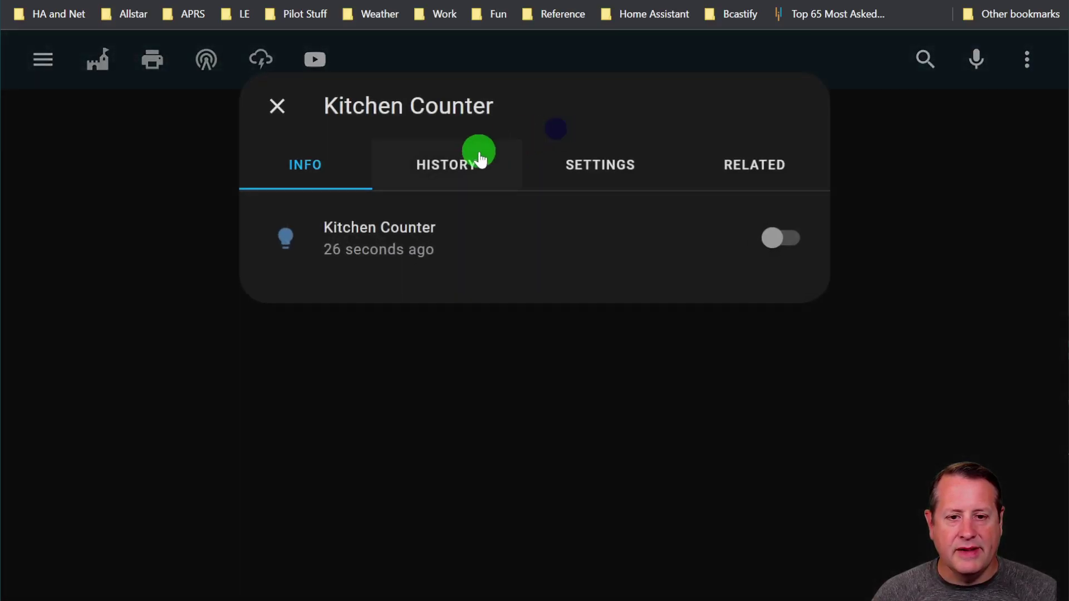
pyautogui.click(278, 106)
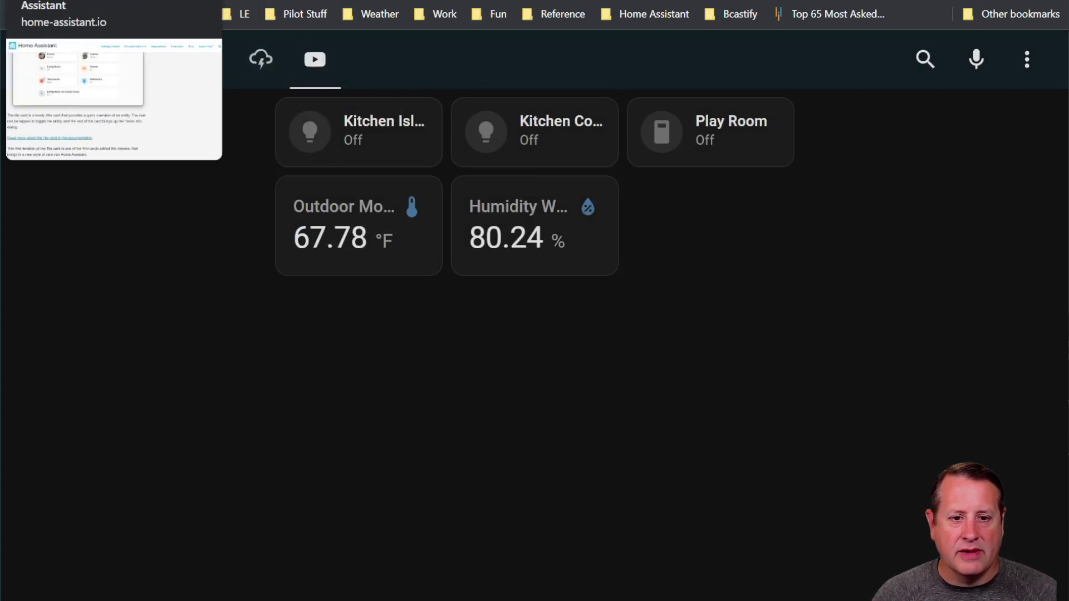
pyautogui.click(67, 0)
pyautogui.scroll(-2, 277, 459)
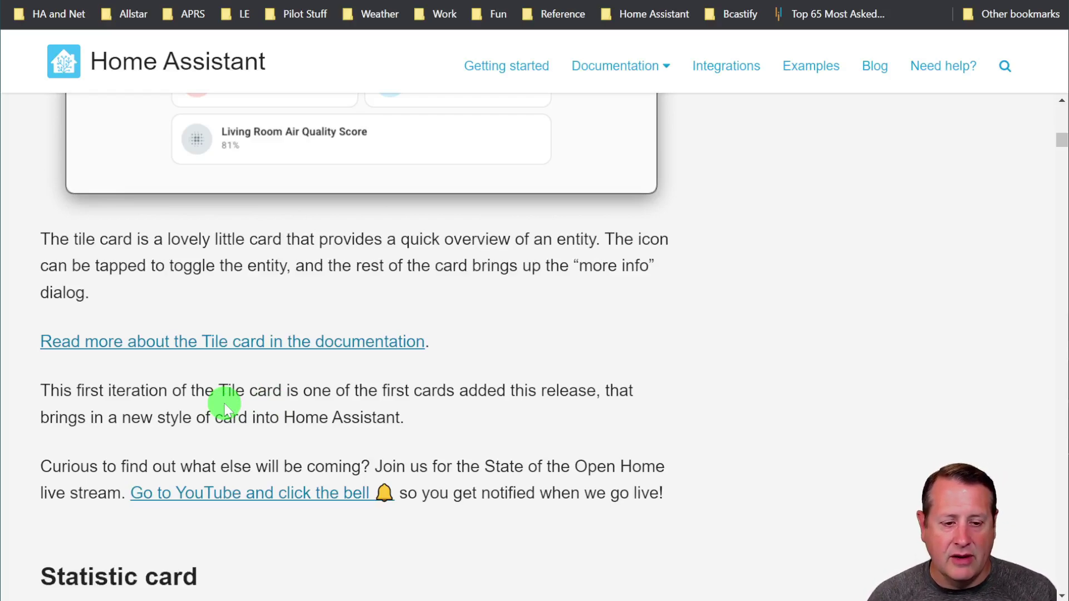
pyautogui.scroll(-2, 241, 458)
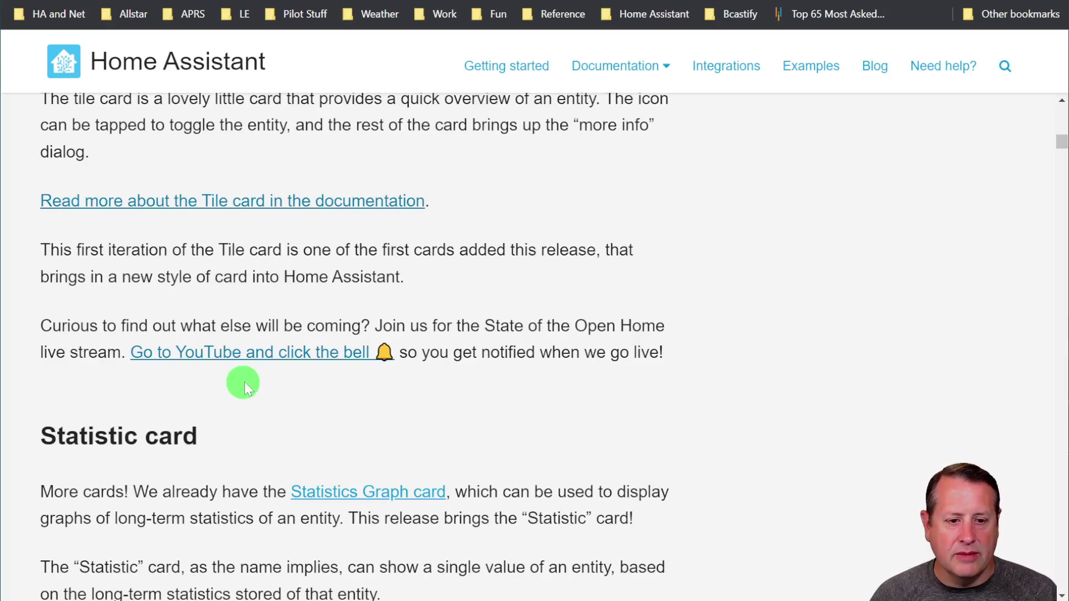
pyautogui.scroll(-2, 315, 402)
pyautogui.scroll(-2, 579, 295)
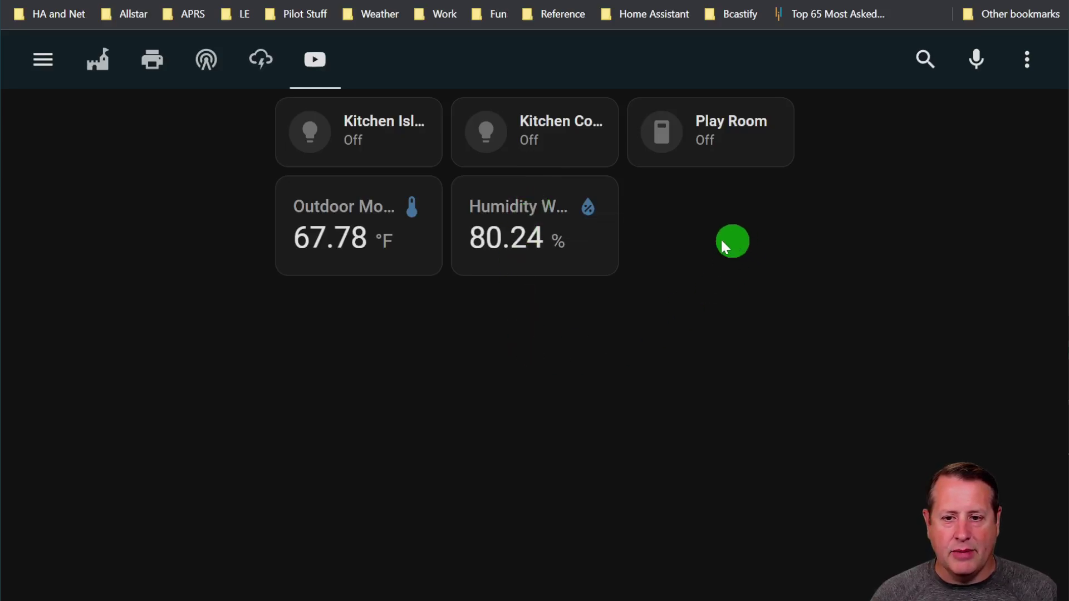
# - In dashboard edit mode, add a Statistic card to the outdoor temperature and humidity grid
pyautogui.click(1029, 58)
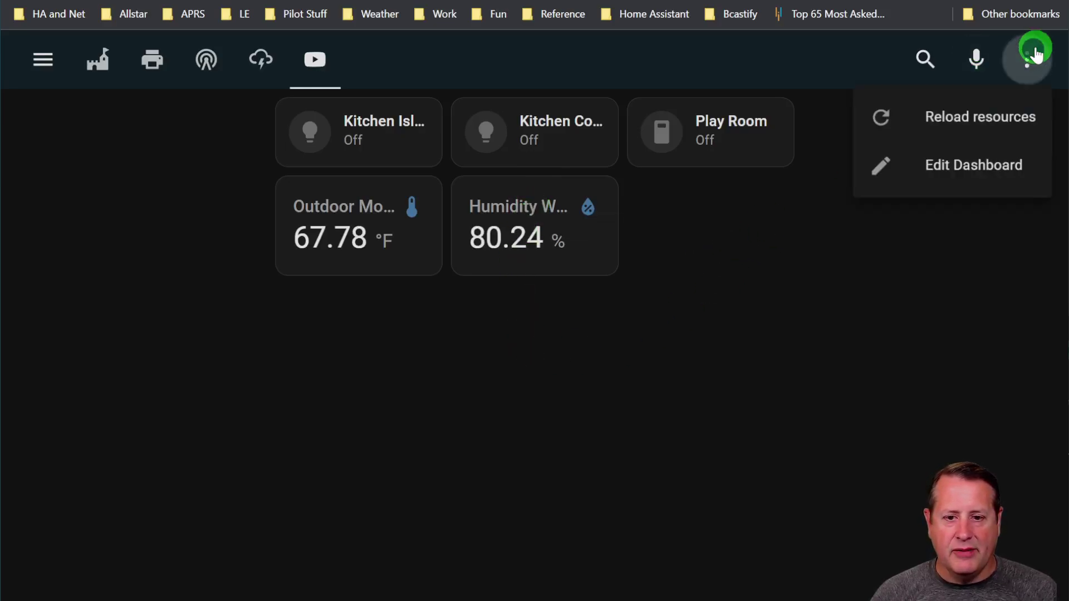
pyautogui.click(973, 172)
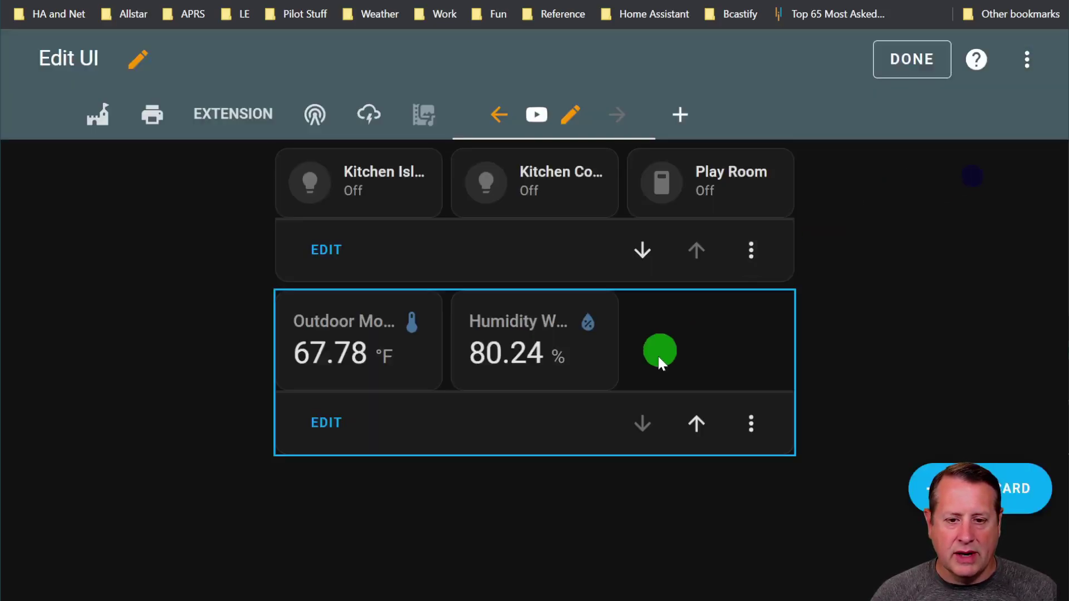
pyautogui.click(326, 425)
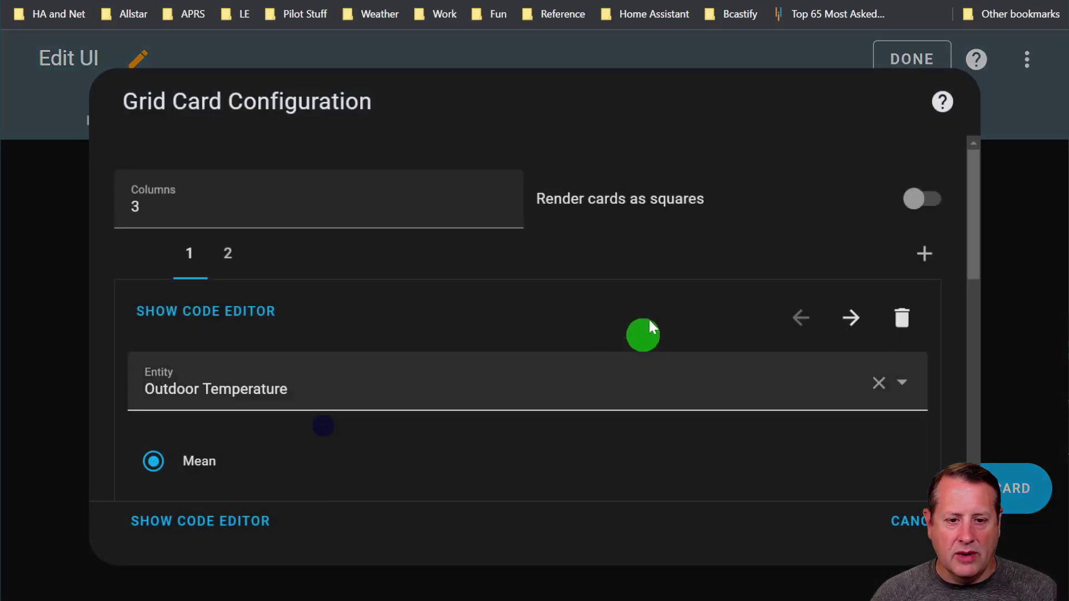
pyautogui.click(923, 255)
pyautogui.scroll(-3, 518, 385)
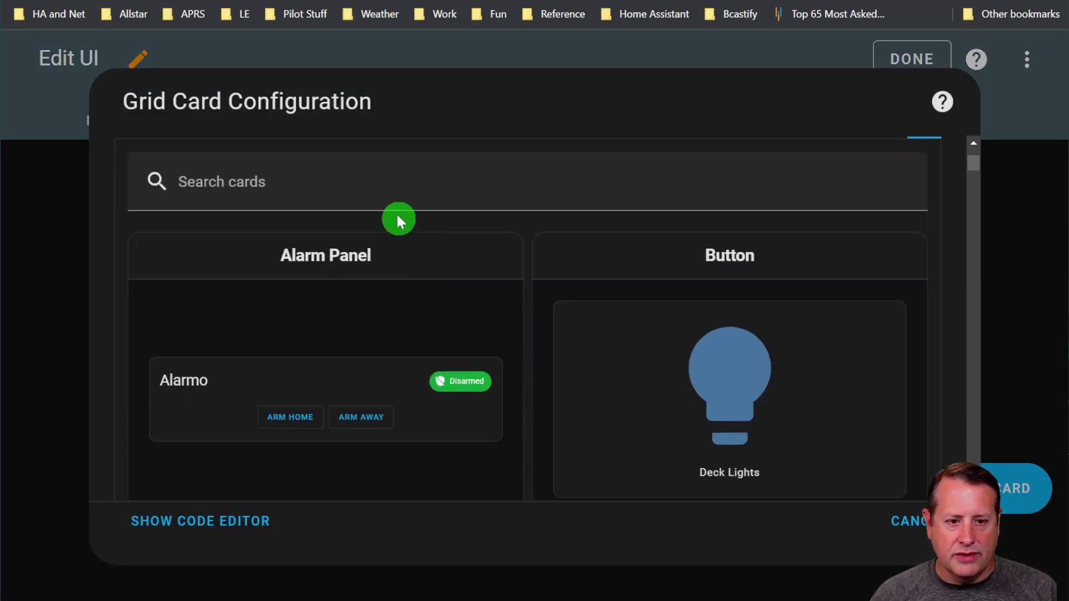
pyautogui.click(379, 186)
pyautogui.write('st')
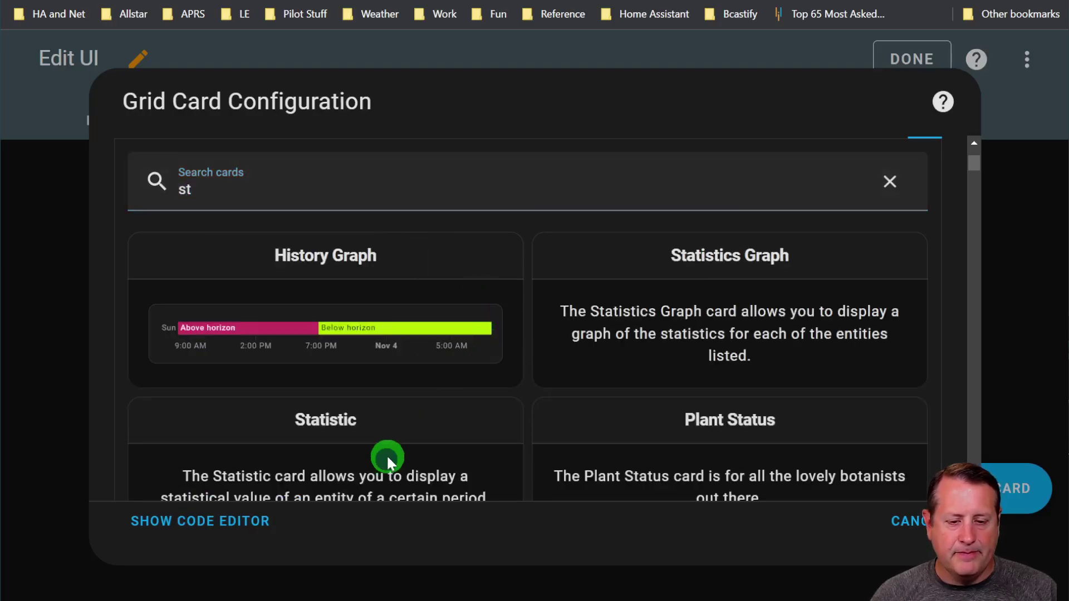
pyautogui.click(387, 454)
# - Replace the fridgeplug_kWh entity with the attic air temperature sensor found by typing 'temper'
pyautogui.scroll(-2, 455, 331)
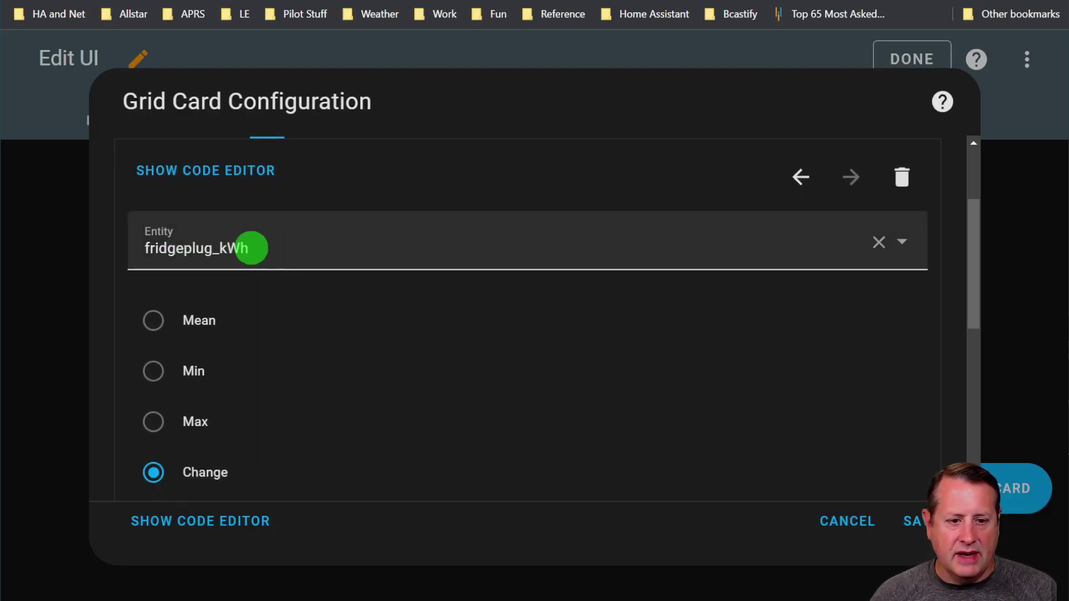
pyautogui.moveTo(341, 248); pyautogui.dragTo(141, 260)
pyautogui.press('BackSpace')
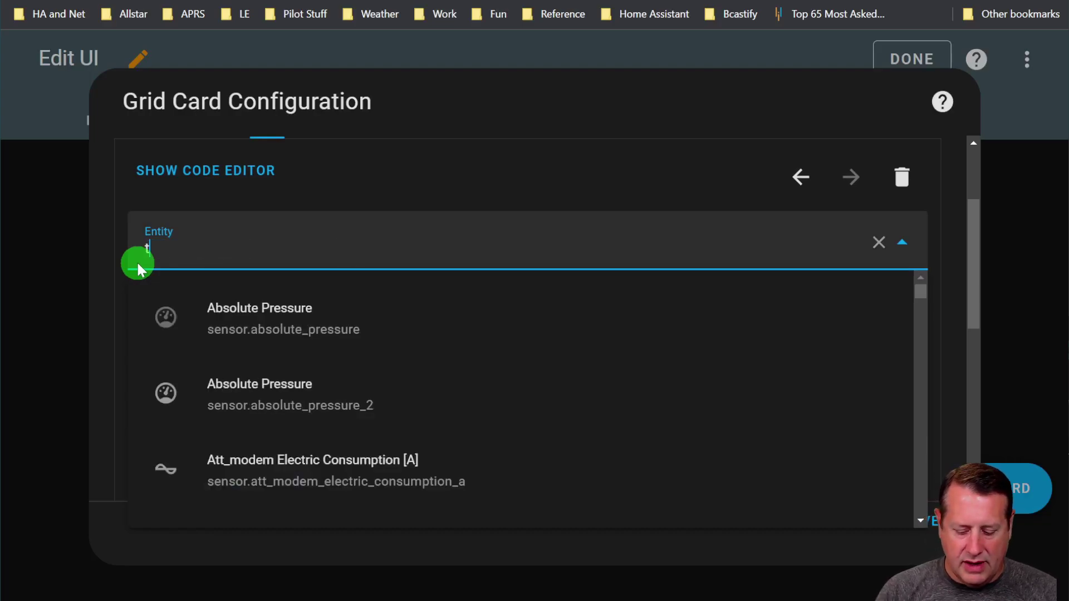
pyautogui.write('te')
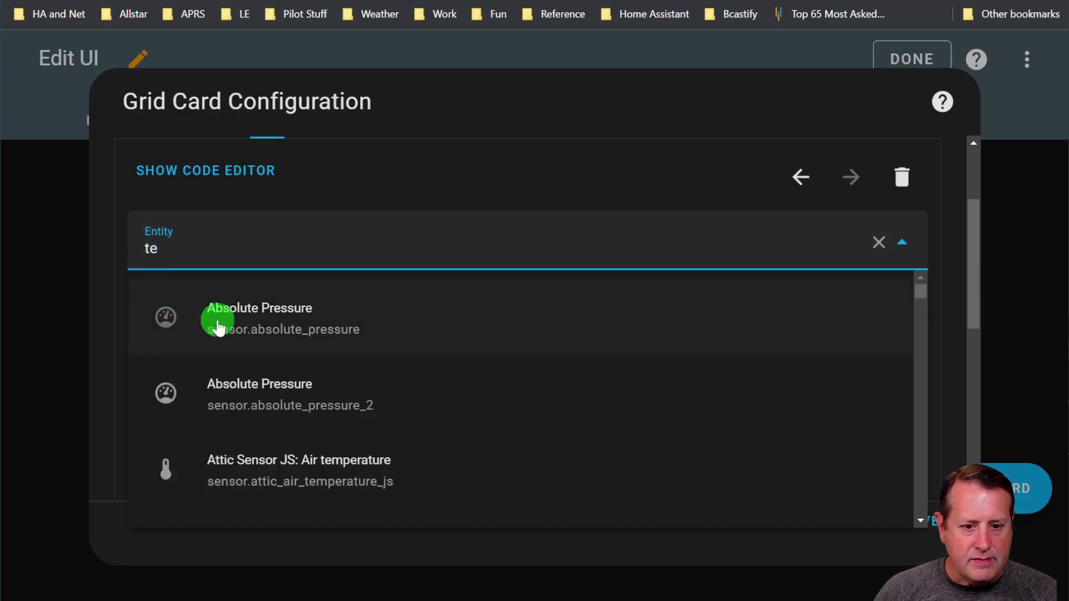
pyautogui.scroll(-4, 223, 326)
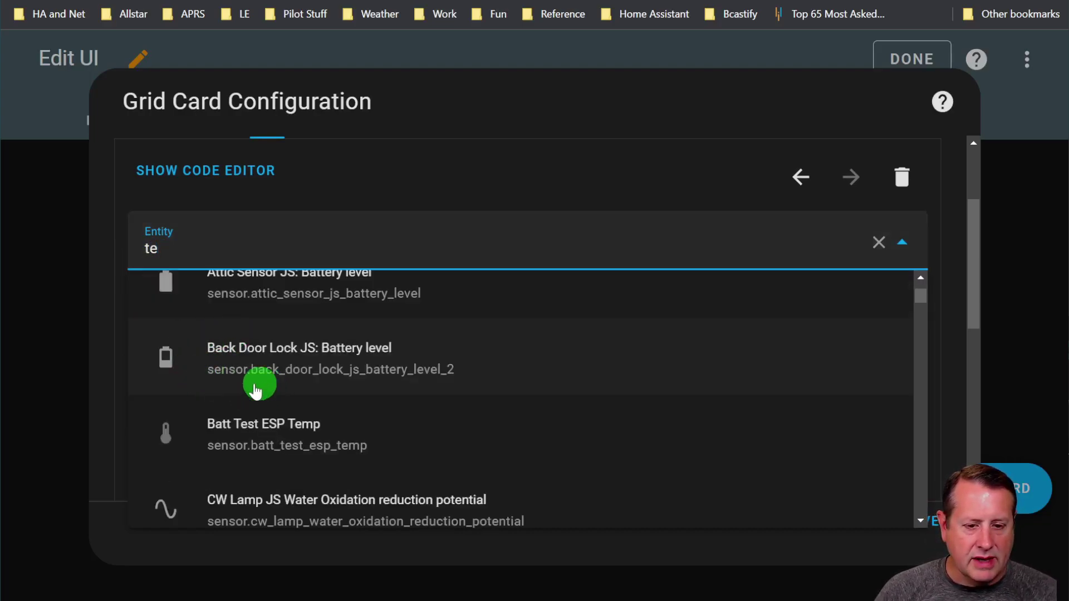
pyautogui.scroll(4, 220, 334)
pyautogui.write('mper')
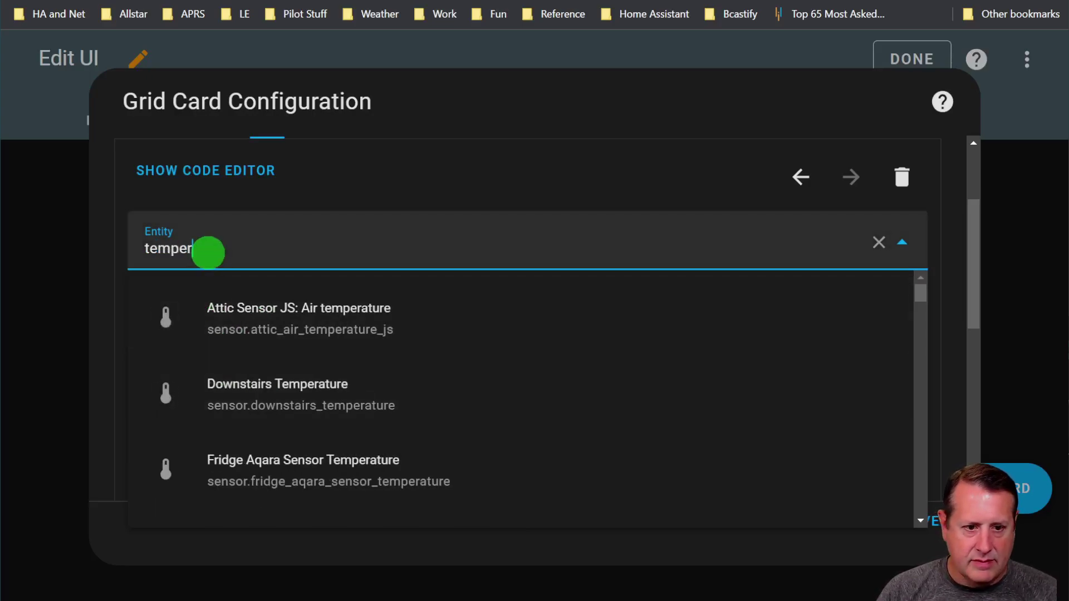
pyautogui.click(161, 323)
# - Try the Minimum and Maximum statistics, then settle on Mean for the attic card
pyautogui.click(159, 323)
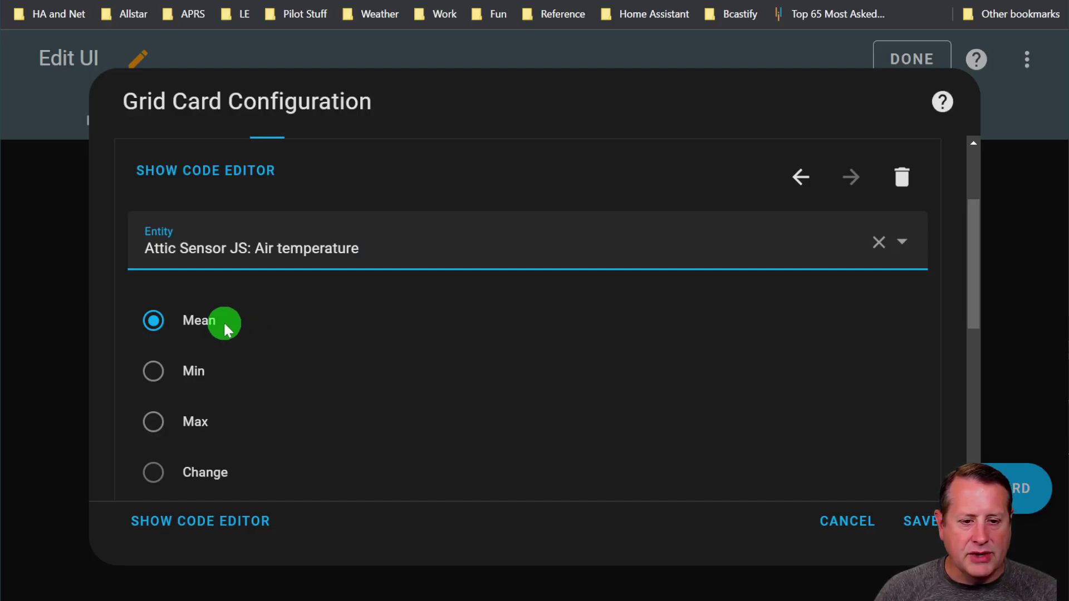
pyautogui.click(161, 368)
pyautogui.click(159, 426)
pyautogui.click(162, 329)
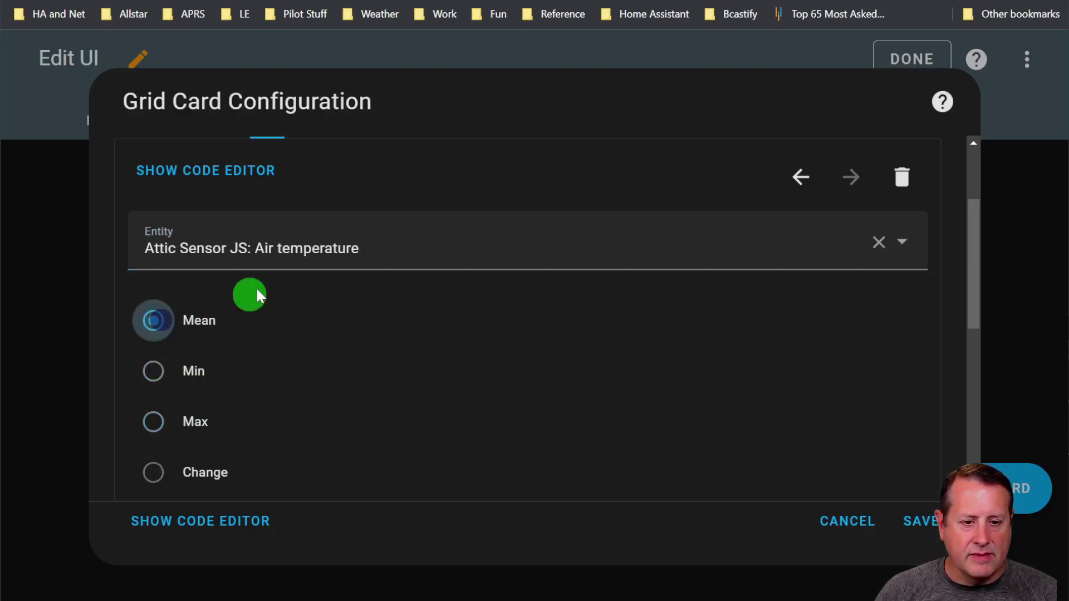
pyautogui.scroll(-3, 250, 363)
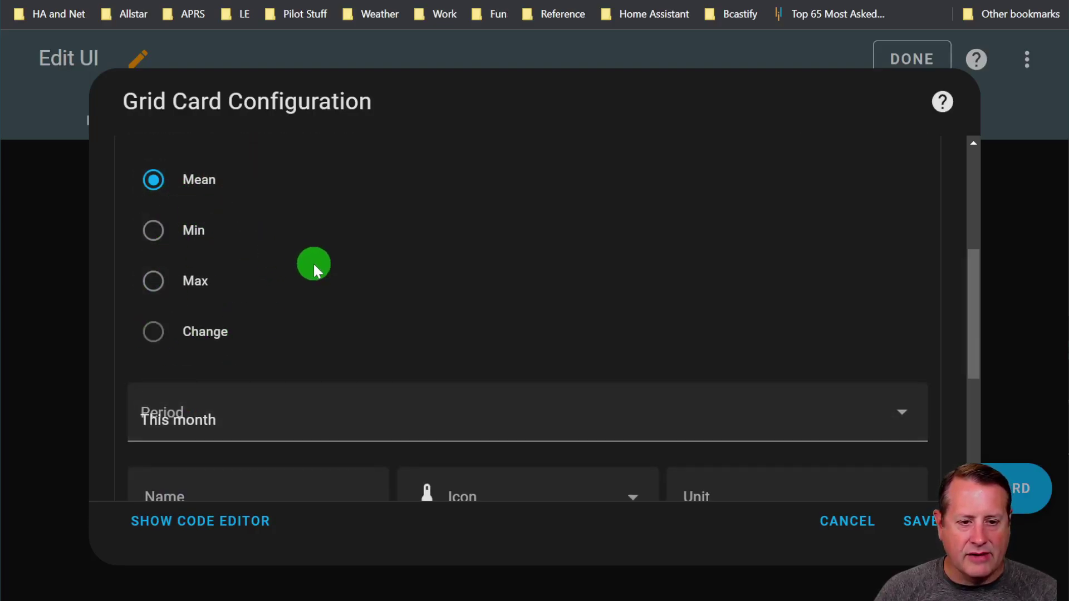
pyautogui.scroll(-3, 314, 265)
# - Keep the period at This month, leave the theme unset, and save the grid card
pyautogui.click(441, 270)
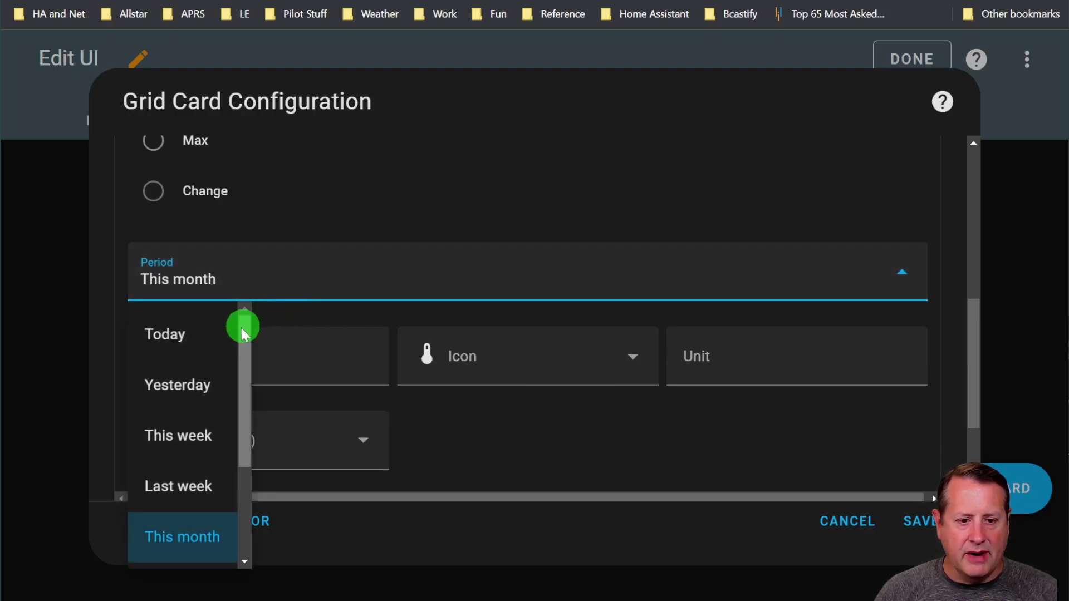
pyautogui.scroll(-3, 202, 396)
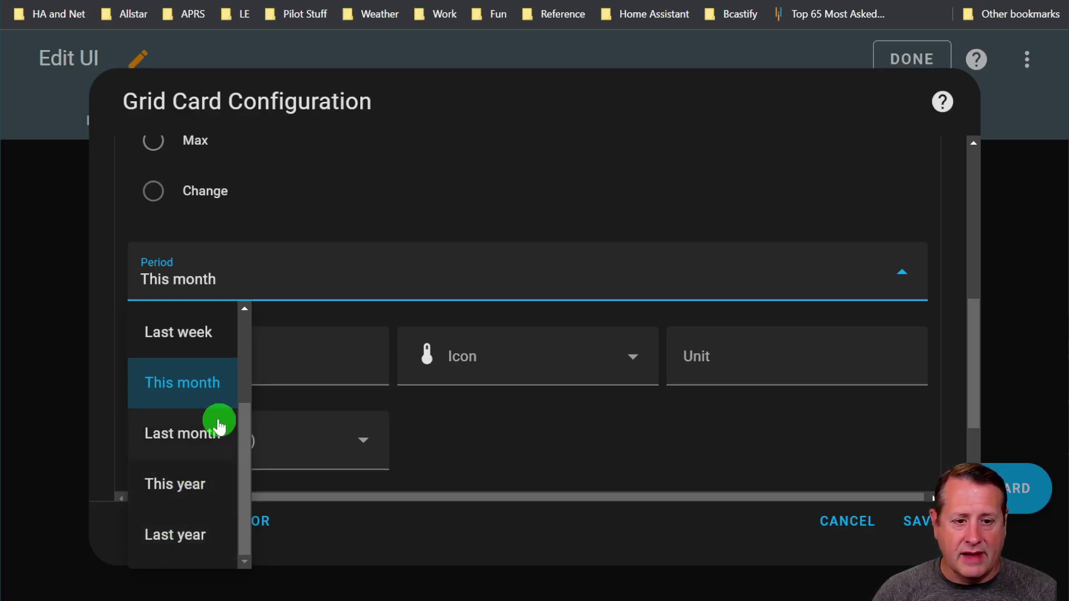
pyautogui.click(504, 185)
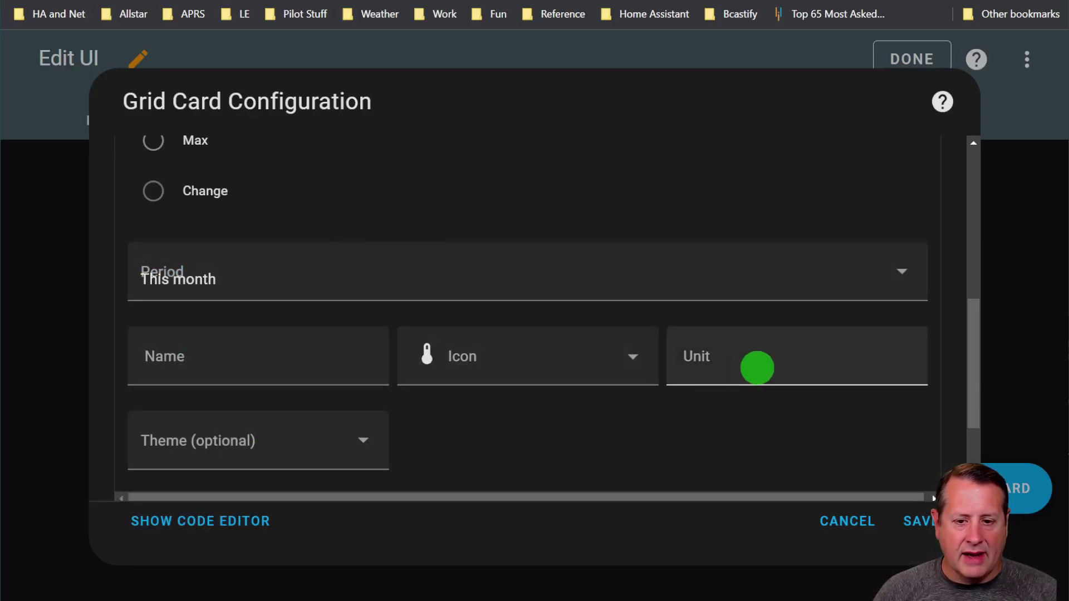
pyautogui.scroll(-2, 345, 412)
pyautogui.click(370, 297)
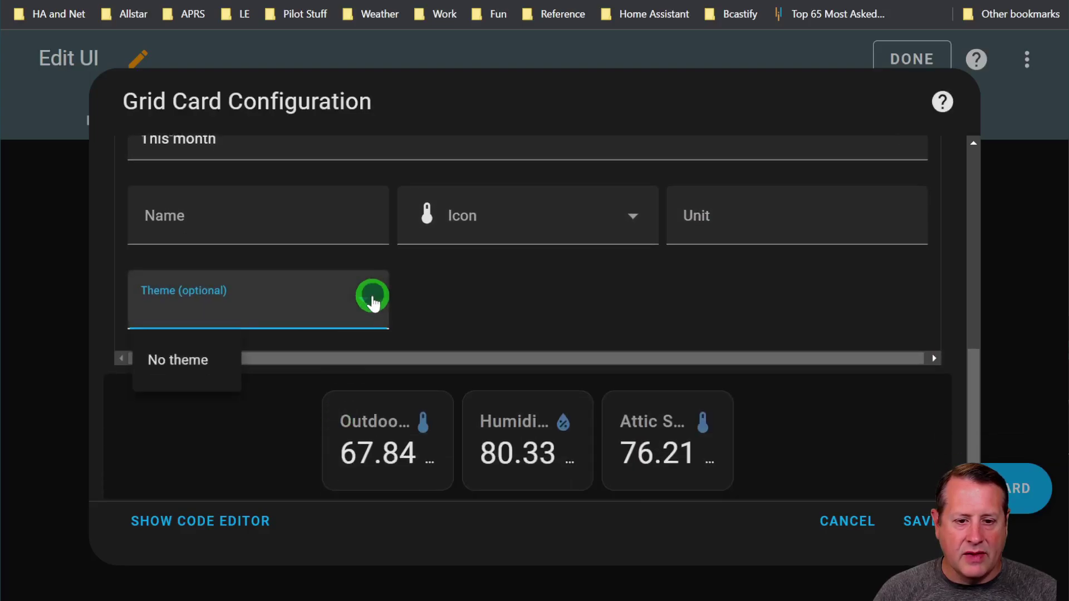
pyautogui.click(372, 304)
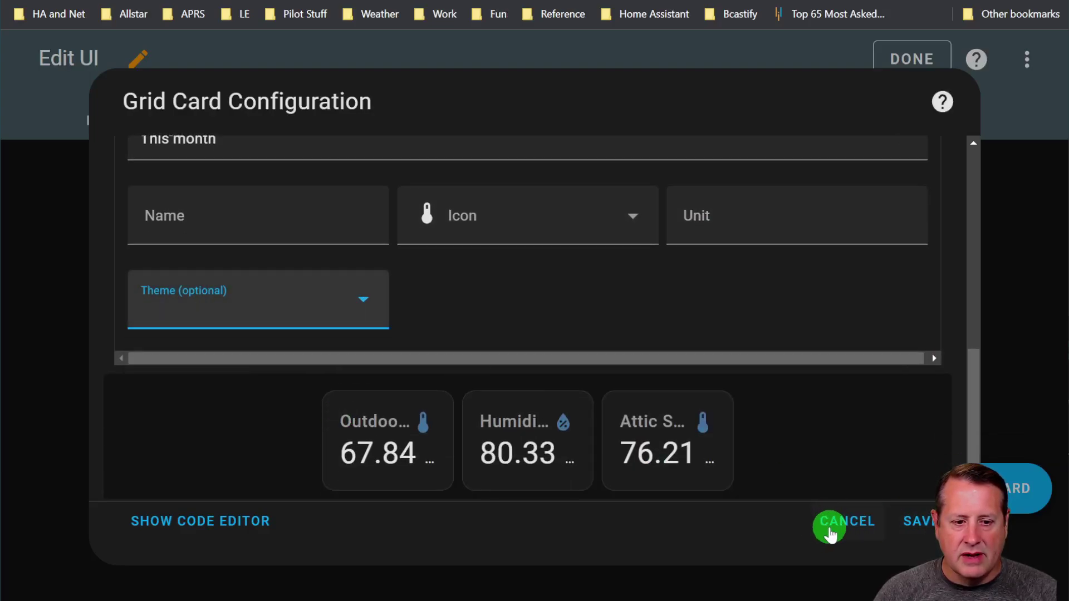
pyautogui.click(918, 517)
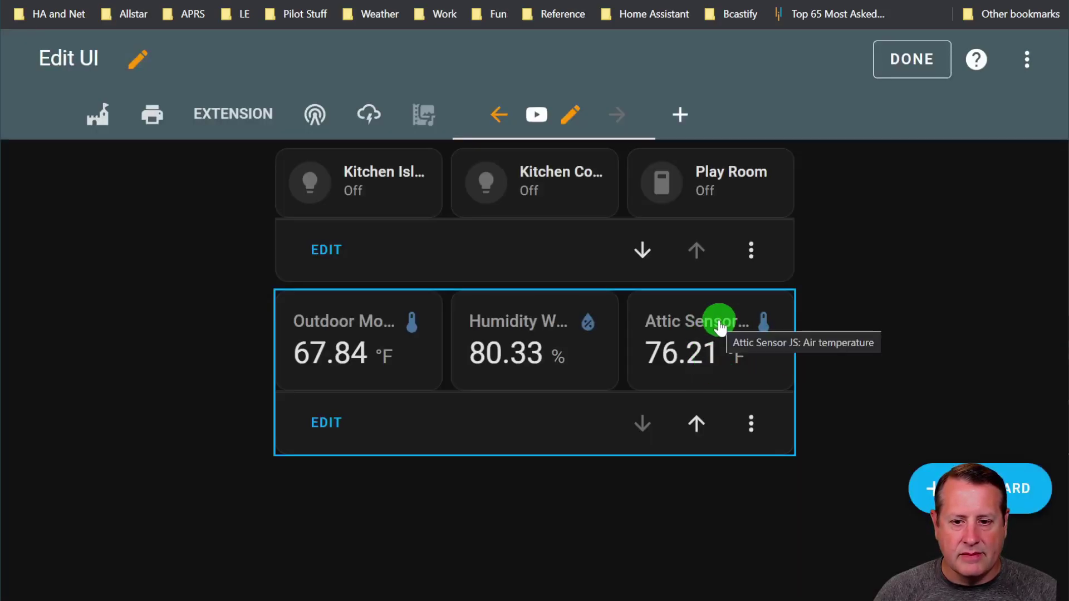
# - Review the attic sensor card's settings in the grid editor, cancel, and click DONE to finish editing
pyautogui.click(334, 423)
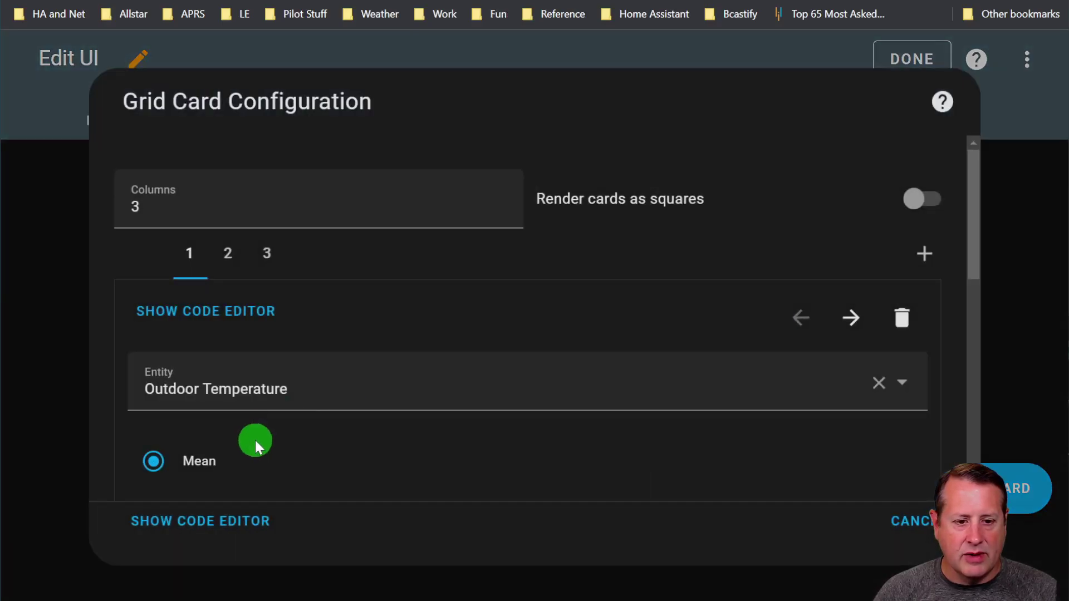
pyautogui.click(266, 258)
pyautogui.scroll(-5, 384, 401)
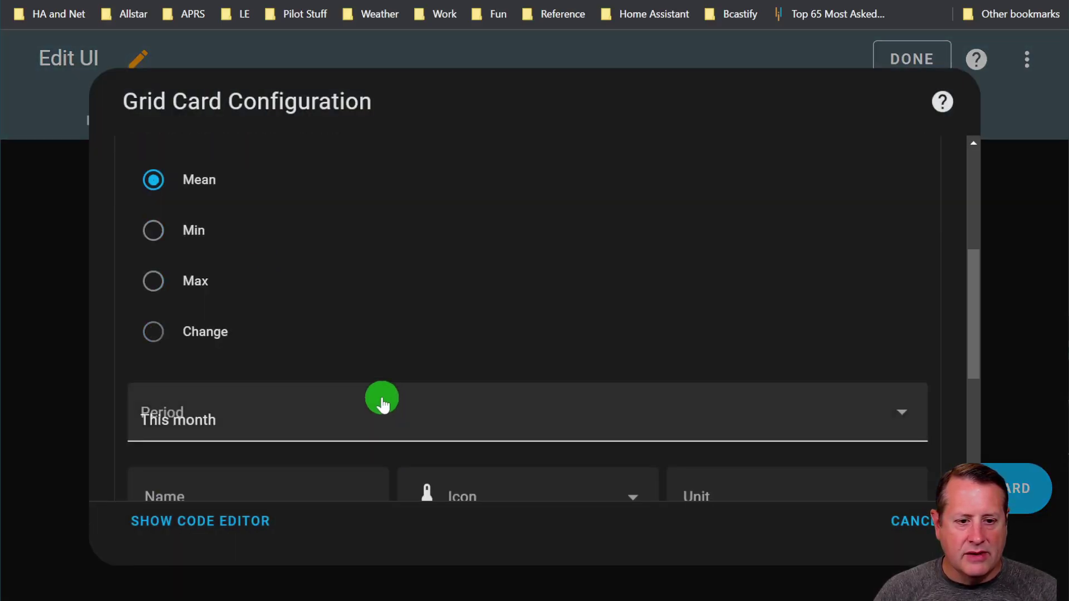
pyautogui.scroll(-3, 377, 370)
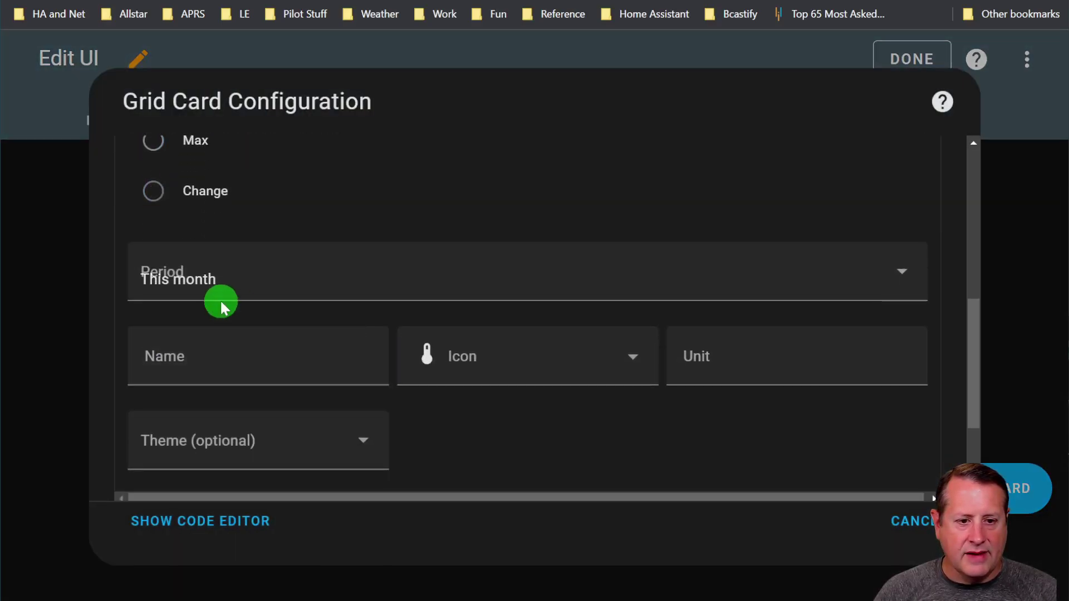
pyautogui.click(923, 521)
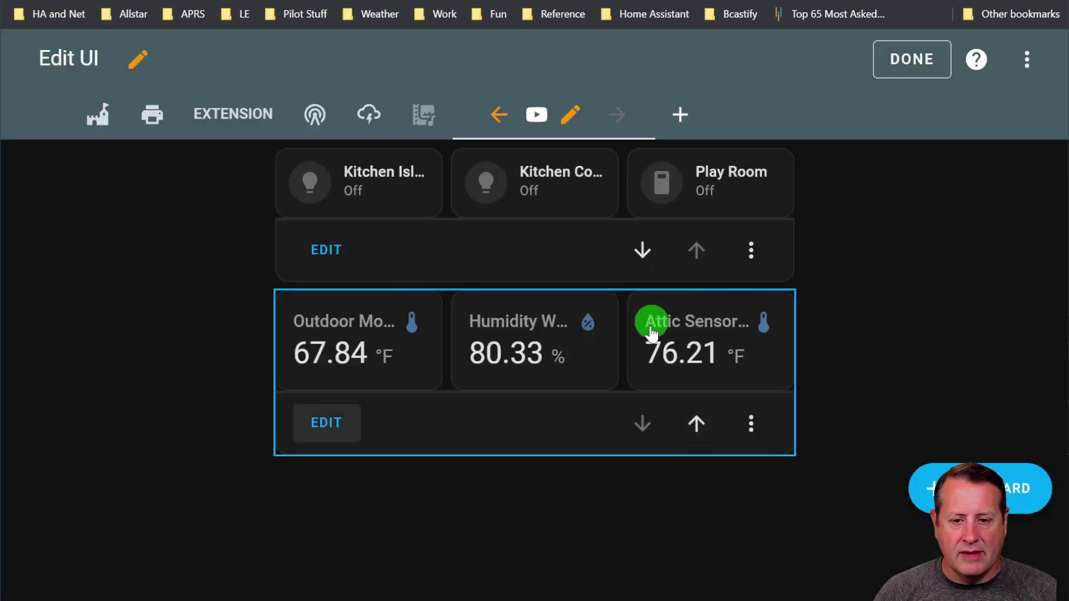
pyautogui.click(913, 61)
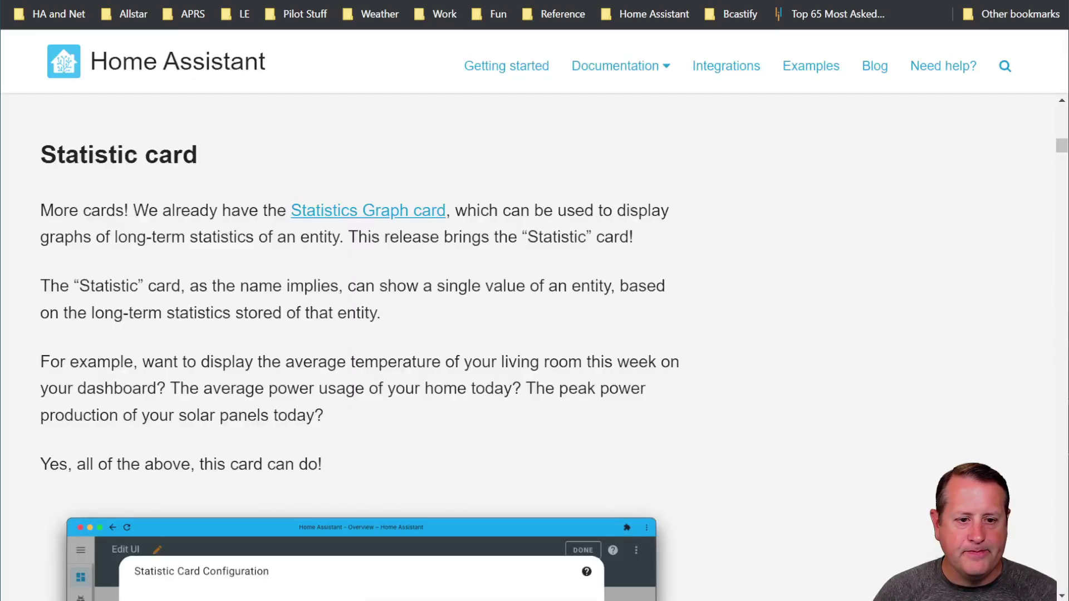
# - Scroll past the Statistic card and Smarter reloading sections to Getting insights into water usage
pyautogui.scroll(-12, 666, 348)
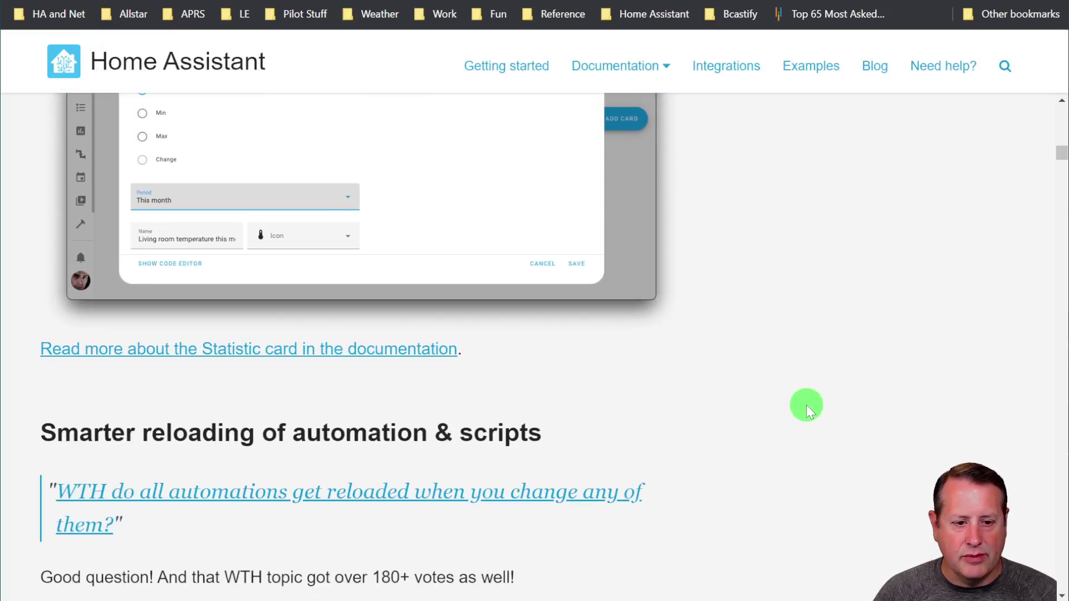
pyautogui.scroll(-1, 807, 411)
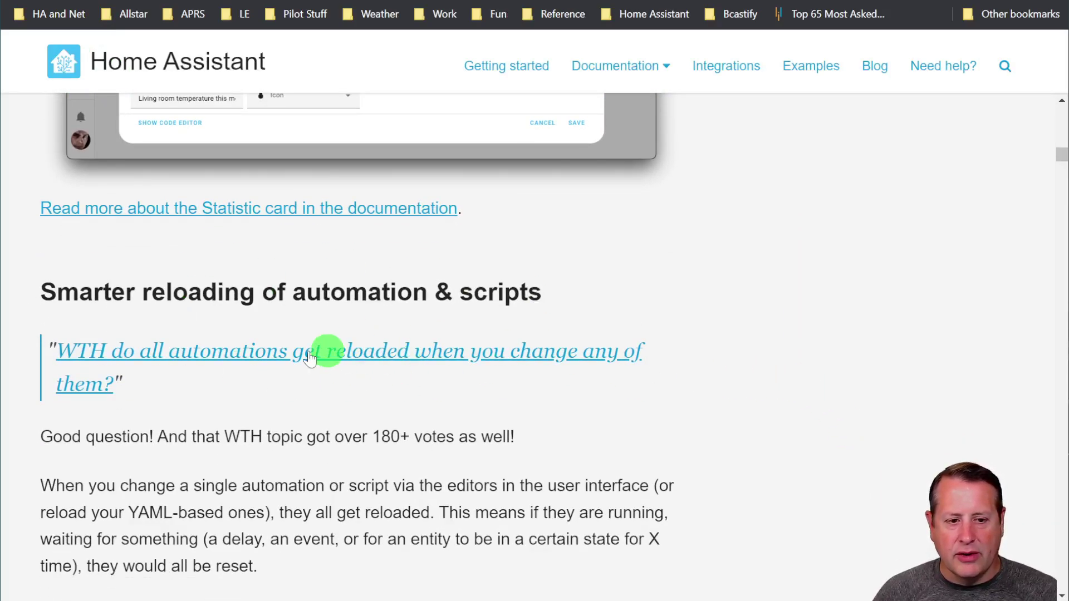
pyautogui.scroll(-3, 669, 448)
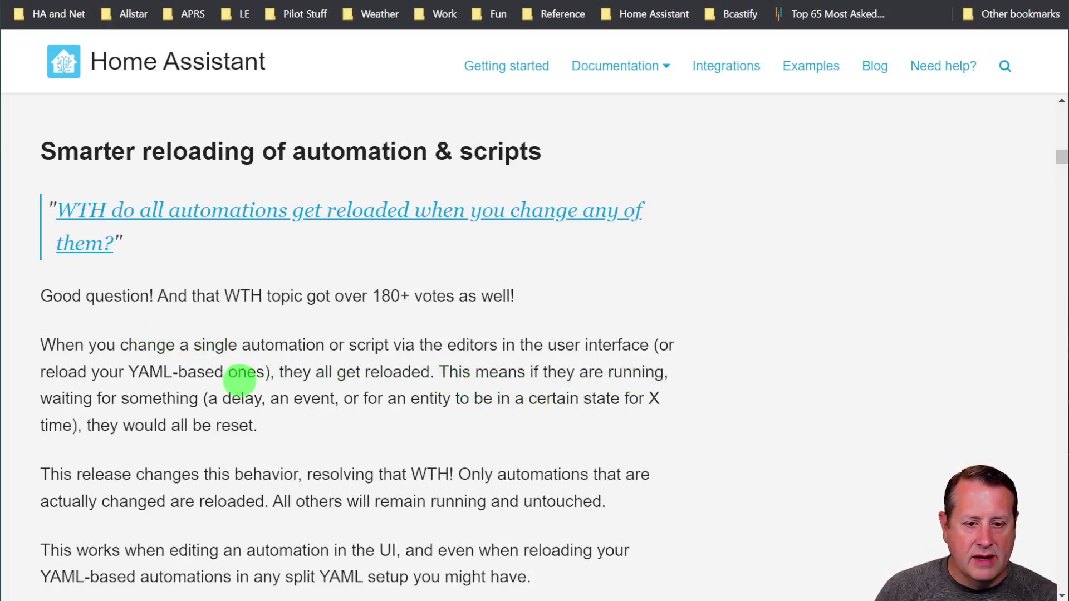
pyautogui.scroll(-2, 167, 365)
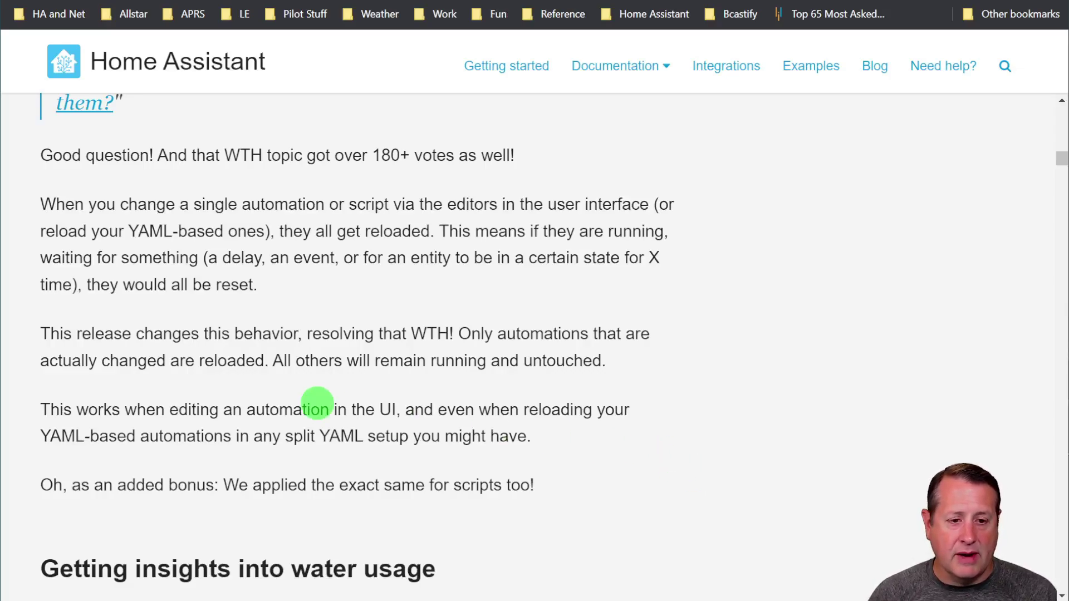
pyautogui.scroll(3, 372, 320)
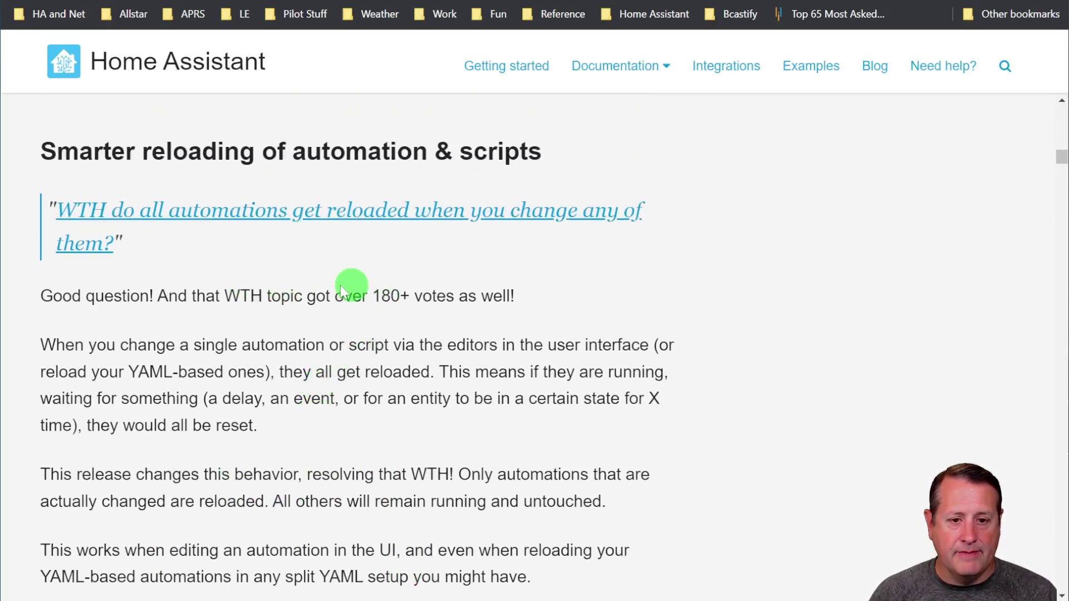
pyautogui.scroll(-8, 412, 351)
pyautogui.scroll(-3, 826, 430)
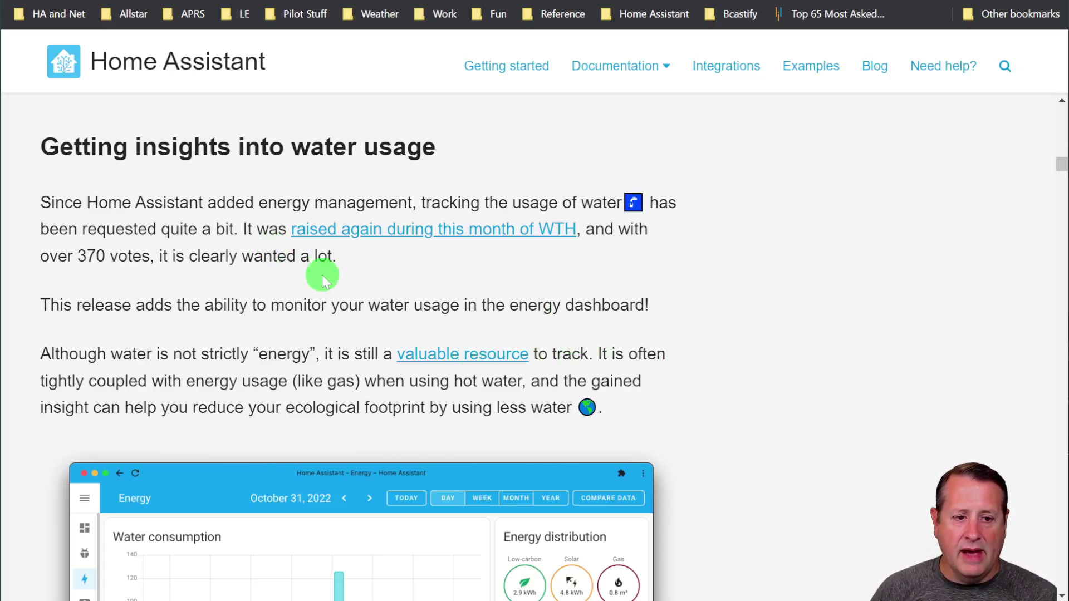
# - Highlight the 370 votes figure, then switch to the Energy dashboard showing 51.4 gal of water
pyautogui.moveTo(76, 259); pyautogui.dragTo(245, 286)
pyautogui.click(841, 290)
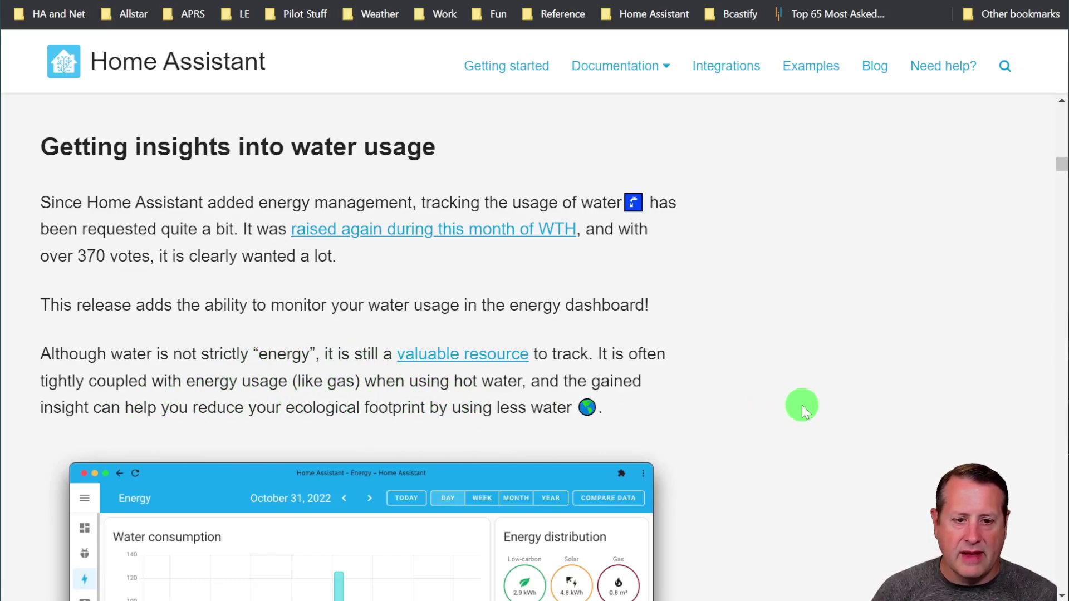
pyautogui.hotkey('ctrl', 'Tab')
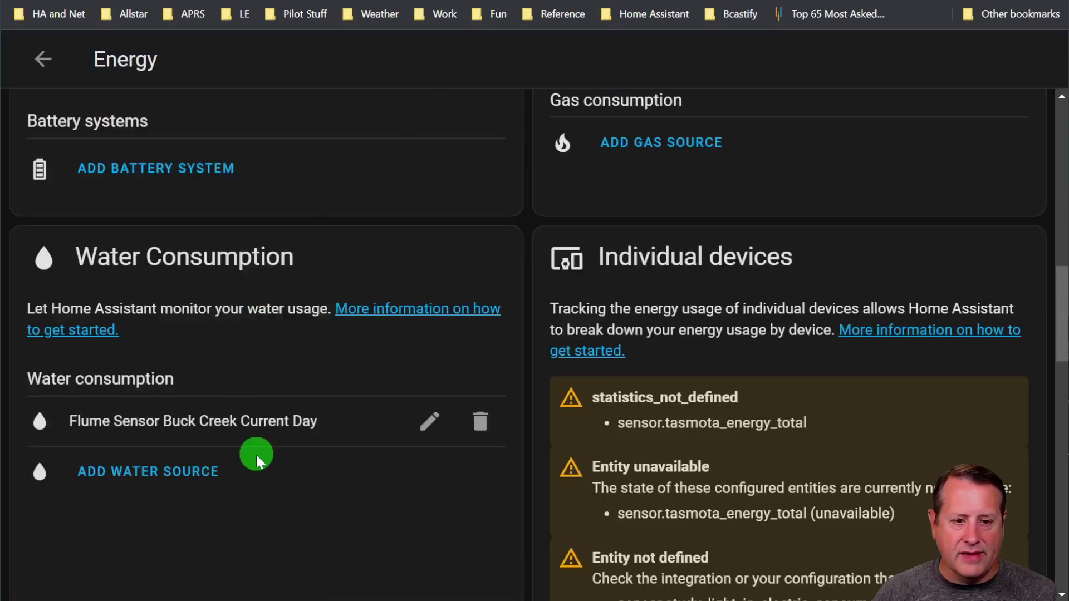
pyautogui.scroll(-5, 262, 461)
pyautogui.scroll(15, 263, 461)
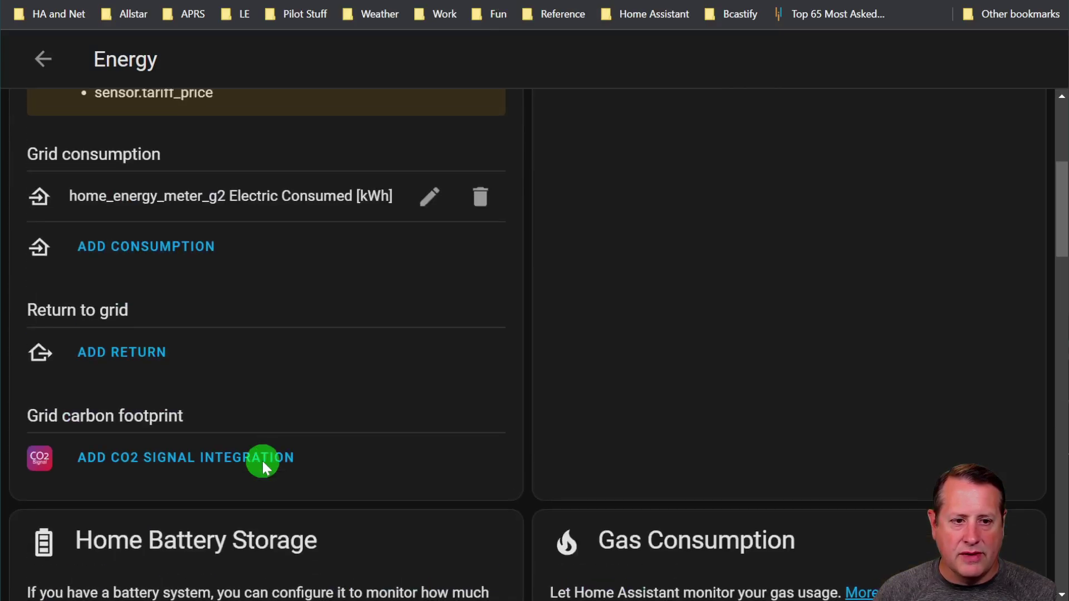
pyautogui.scroll(-8, 263, 461)
pyautogui.scroll(7, 262, 463)
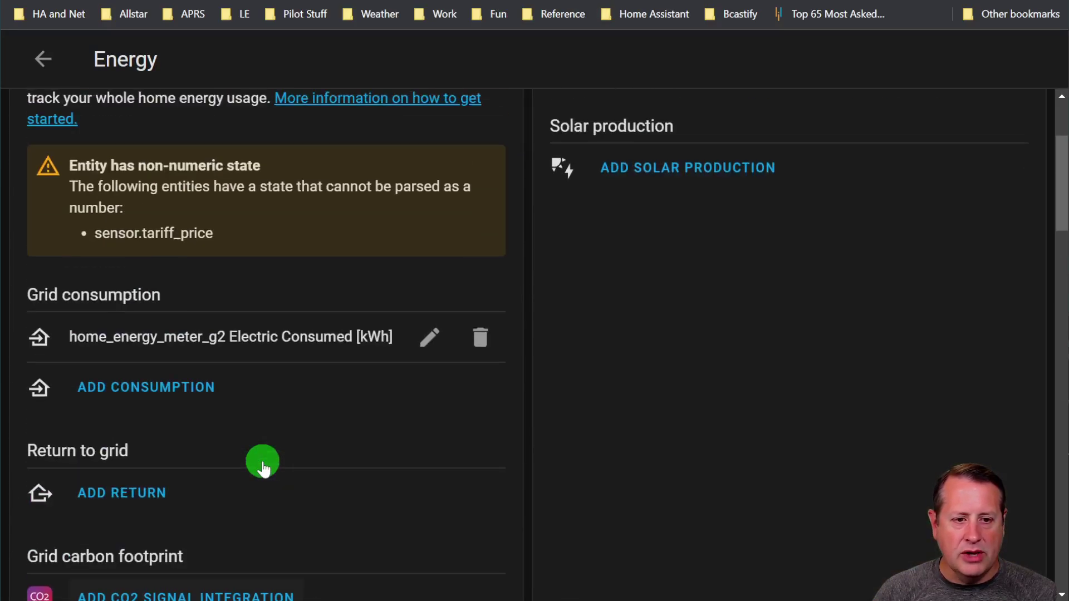
pyautogui.scroll(-3, 167, 395)
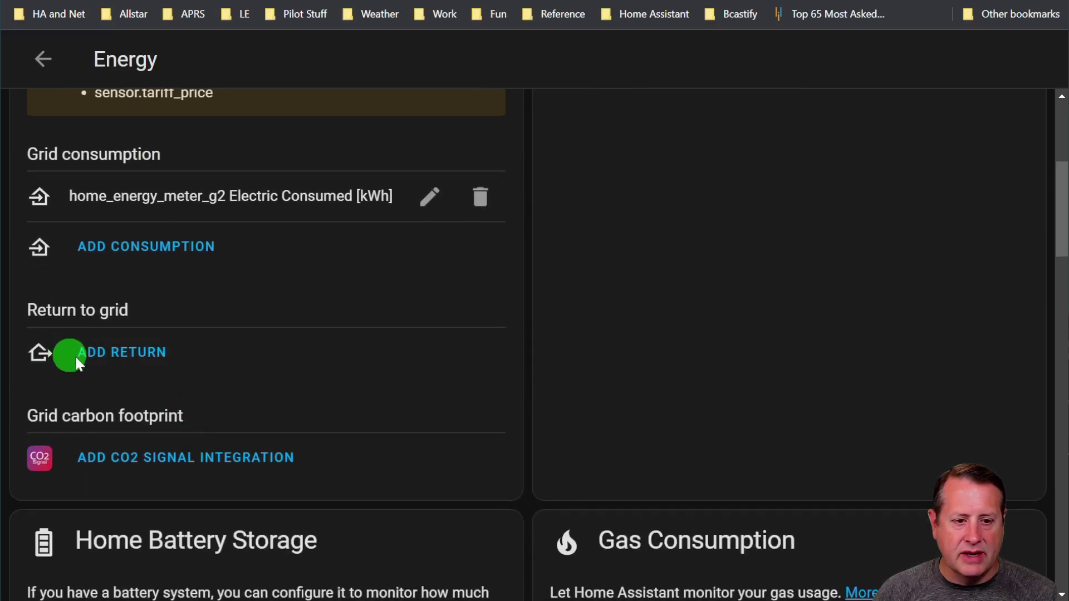
pyautogui.scroll(-3, 191, 374)
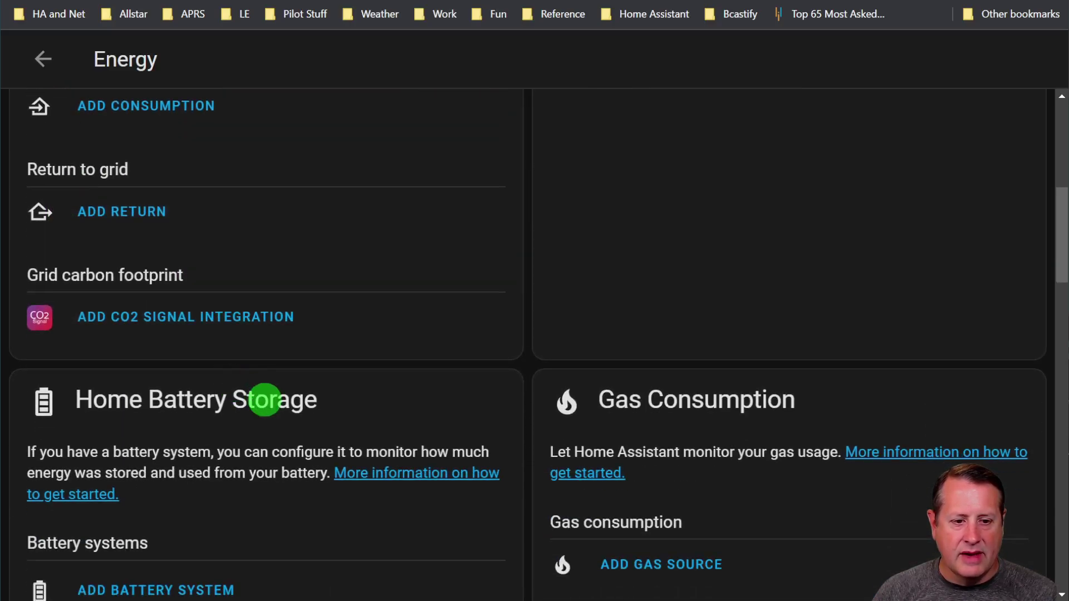
pyautogui.scroll(-9, 266, 400)
pyautogui.scroll(-1, 250, 404)
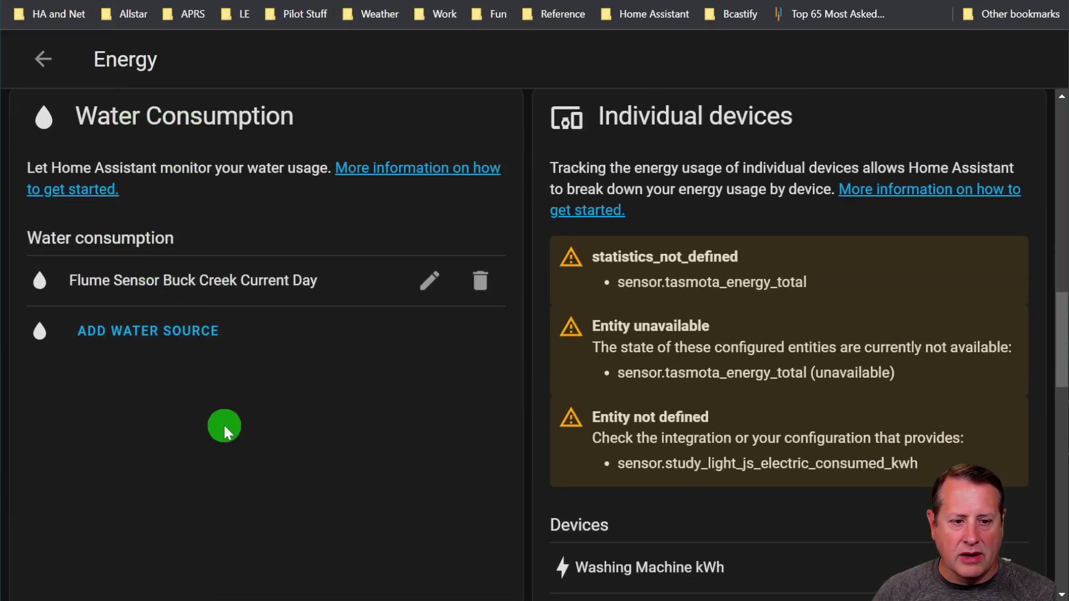
pyautogui.click(155, 350)
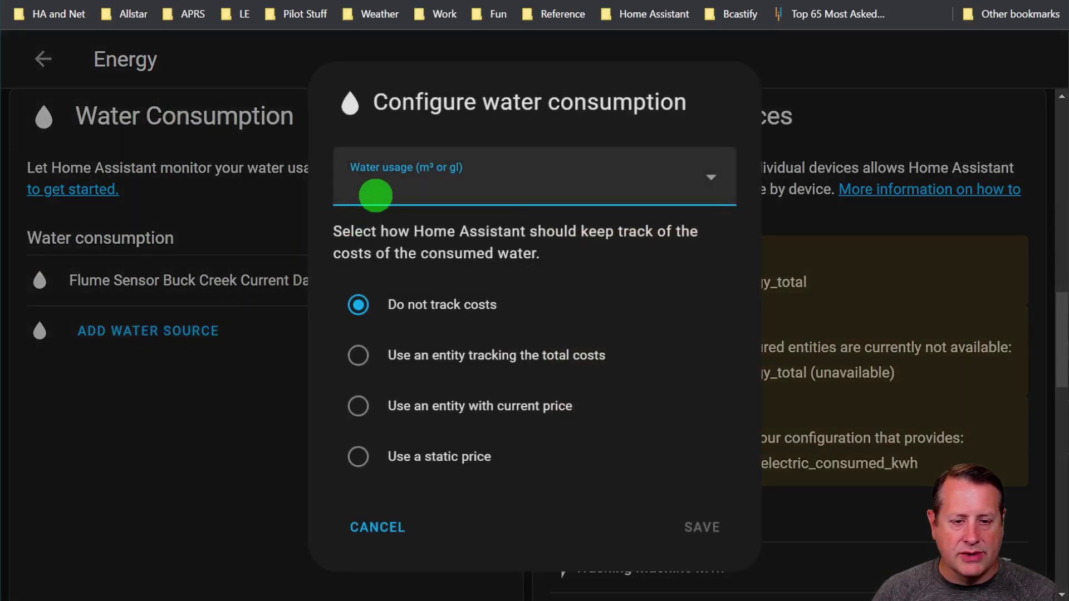
pyautogui.click(376, 195)
pyautogui.write('fl')
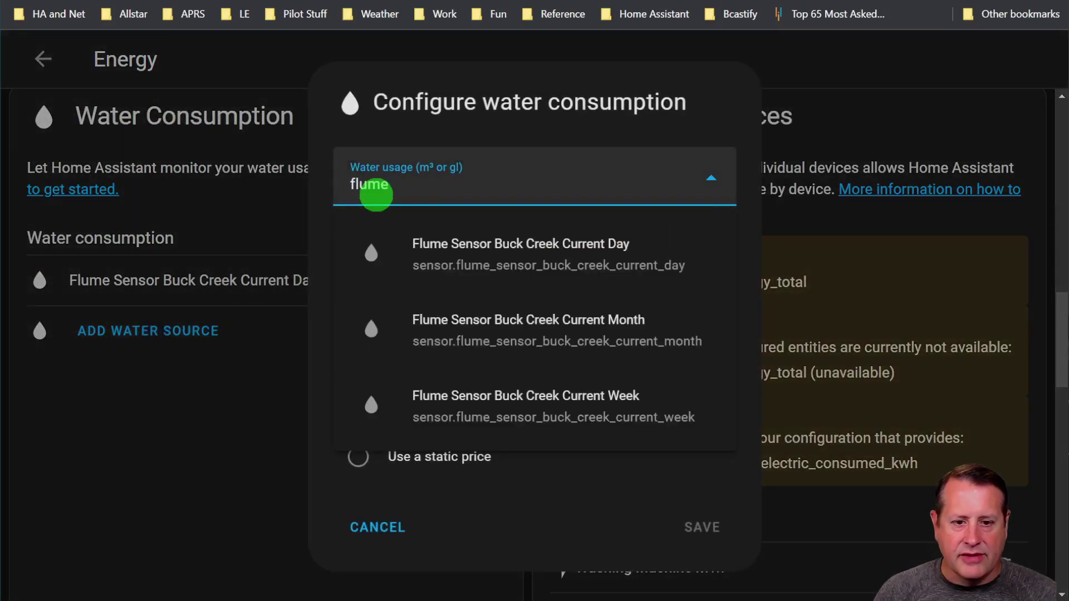
pyautogui.write('ume')
pyautogui.click(197, 471)
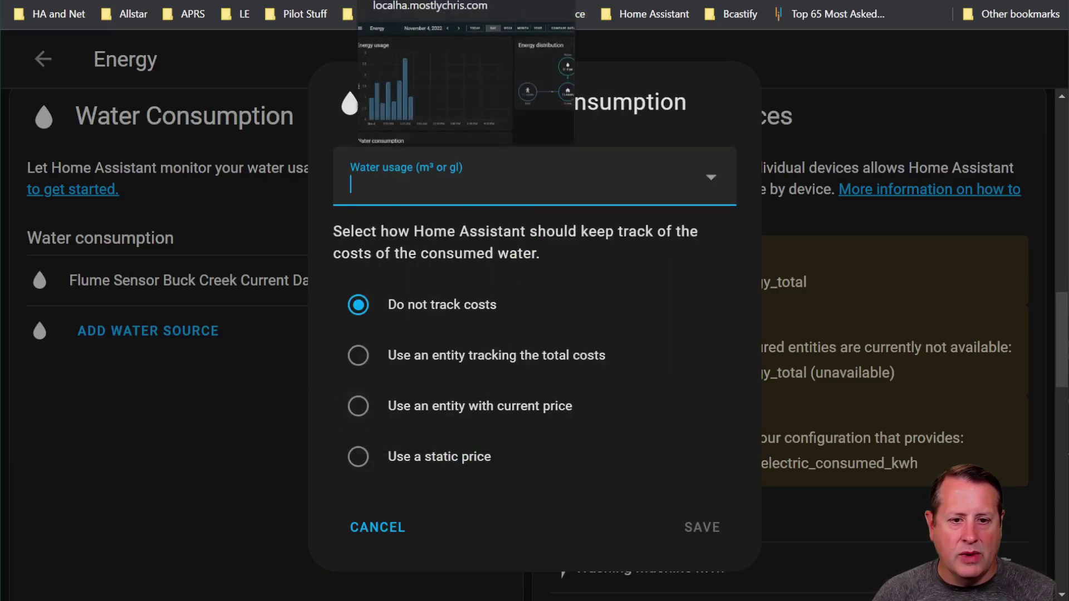
pyautogui.click(357, 532)
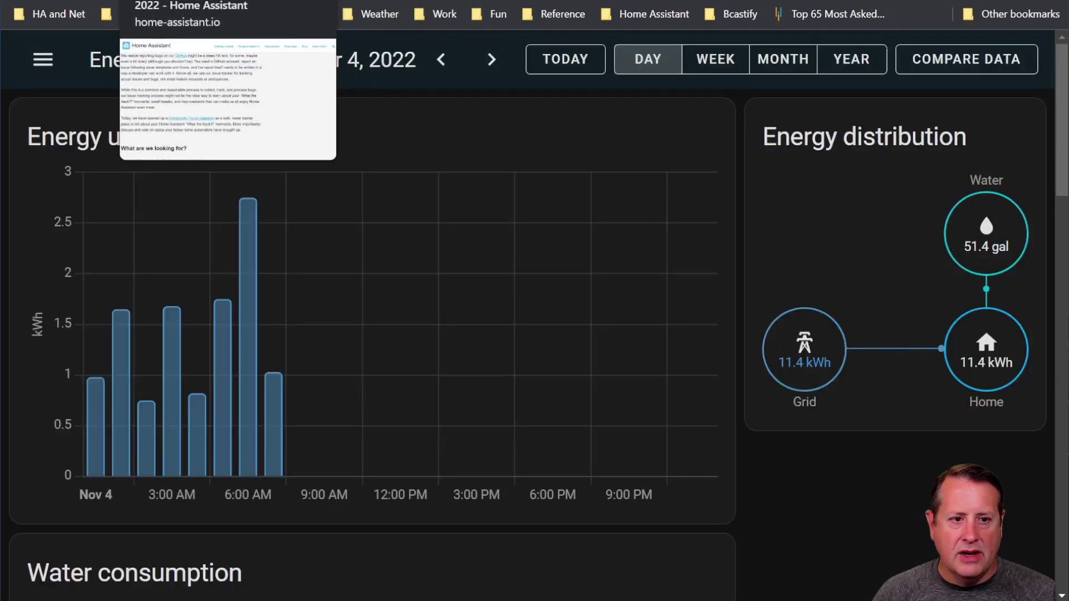
# - Return to the release notes tab and scroll through water usage down to 'Color temperatures in Kelvin'
pyautogui.click(61, 0)
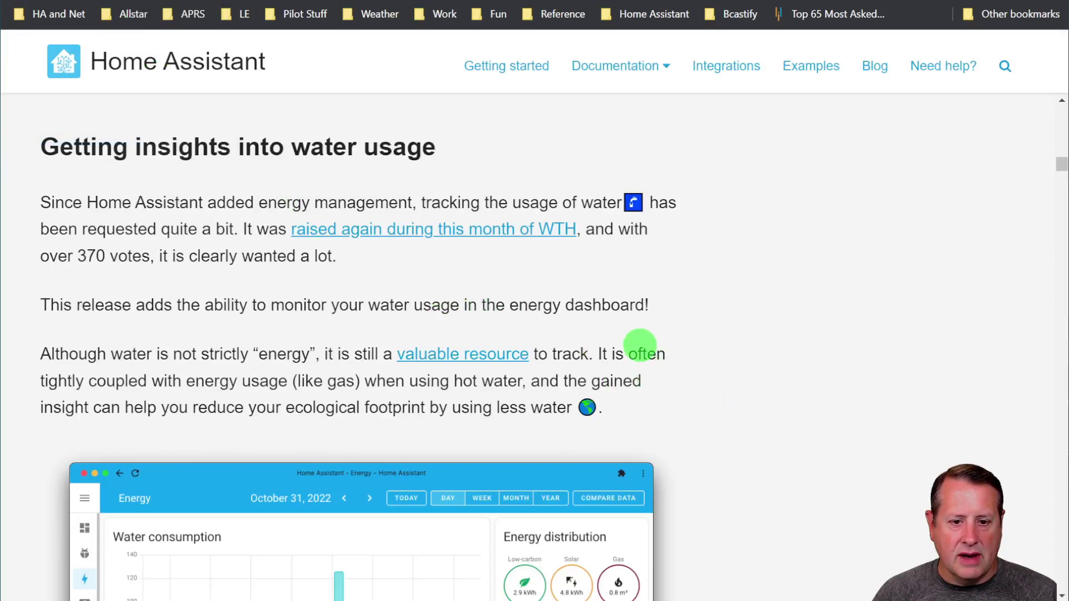
pyautogui.scroll(-3, 564, 322)
pyautogui.scroll(3, 543, 315)
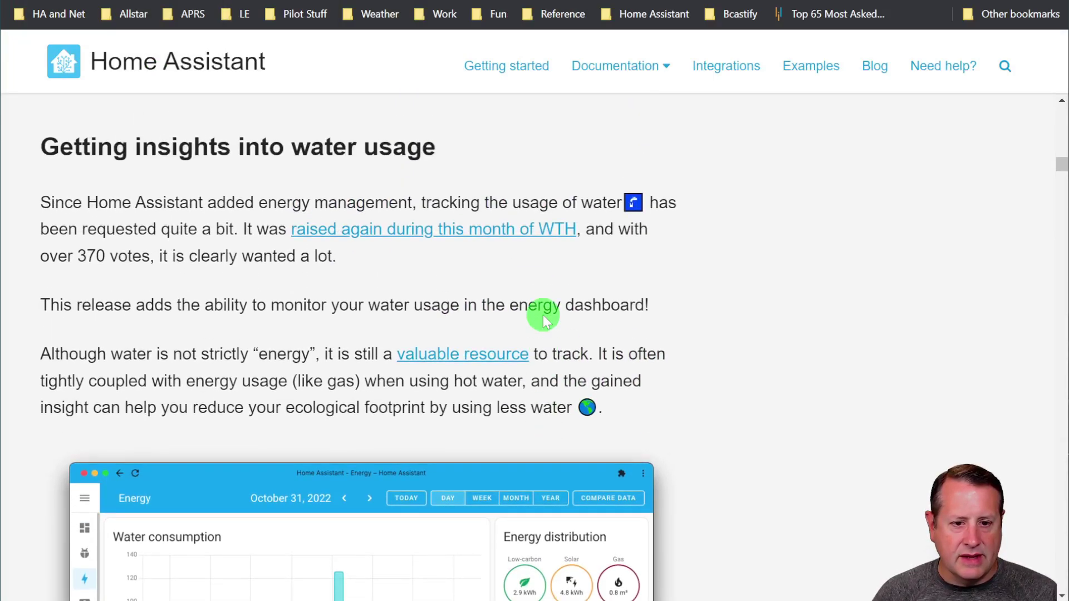
pyautogui.scroll(-6, 767, 354)
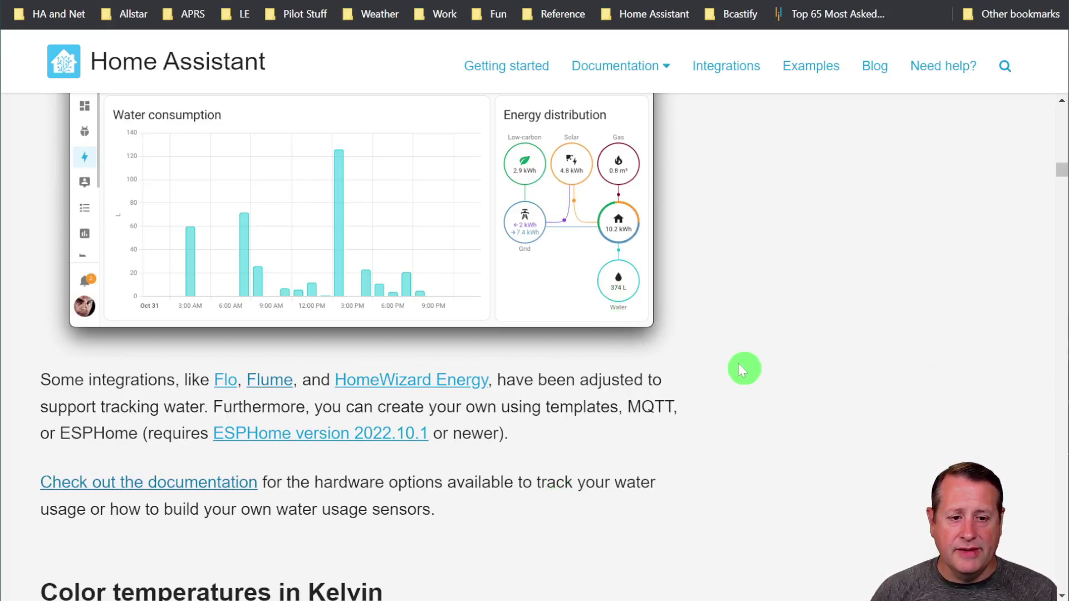
pyautogui.scroll(5, 693, 398)
pyautogui.scroll(3, 232, 239)
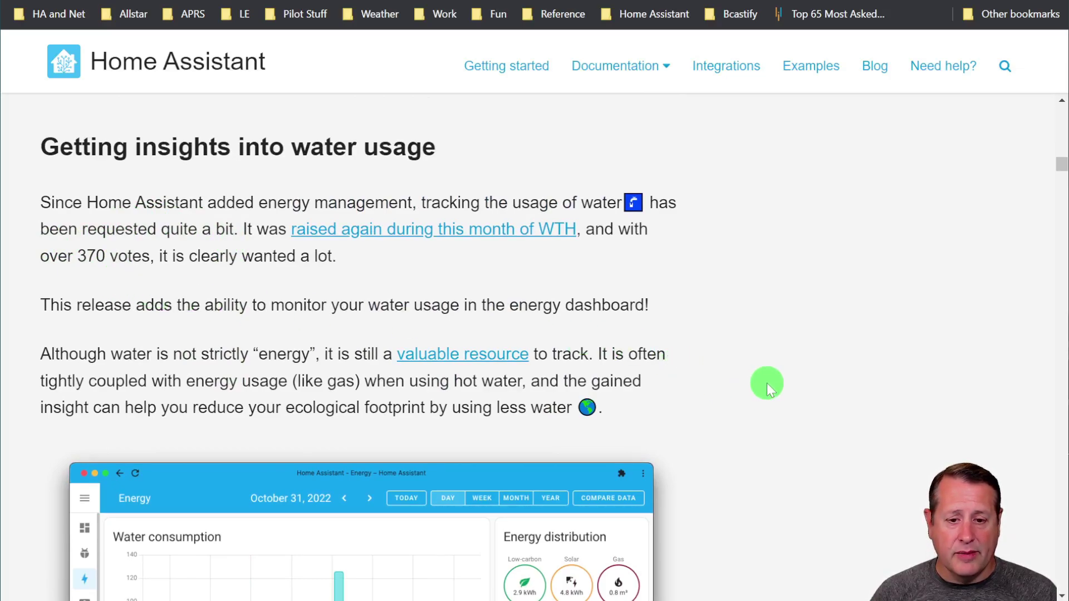
pyautogui.scroll(-3, 767, 383)
pyautogui.scroll(-3, 767, 383)
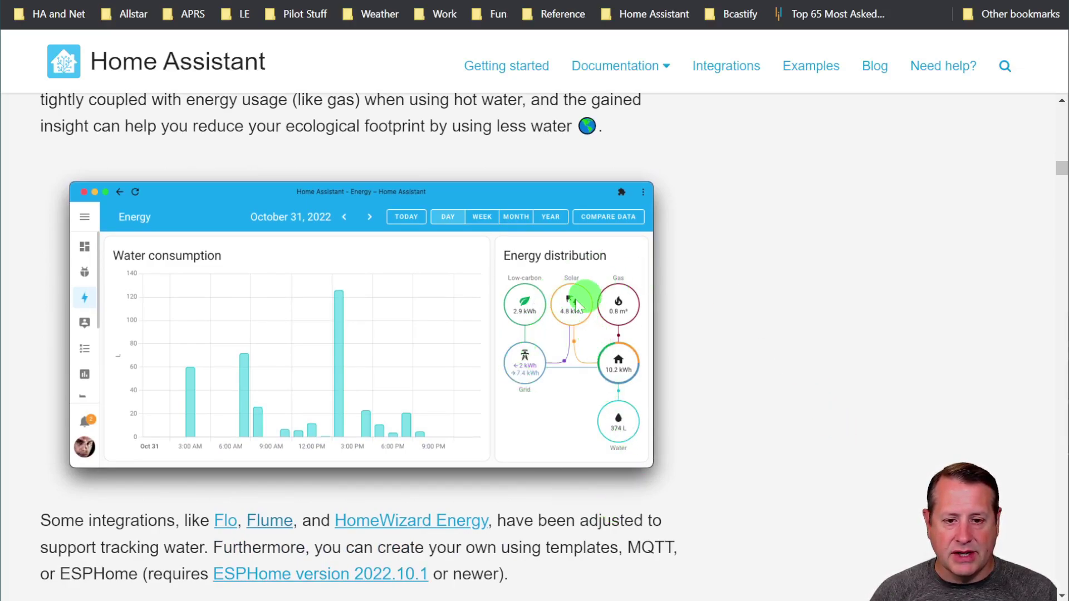
pyautogui.scroll(-9, 892, 419)
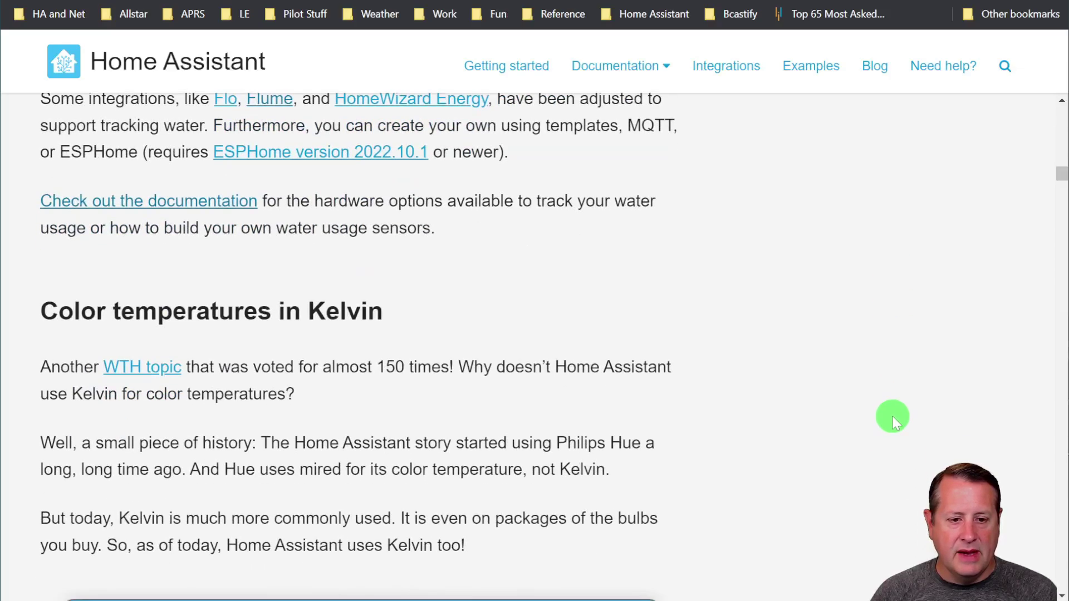
pyautogui.scroll(-3, 892, 416)
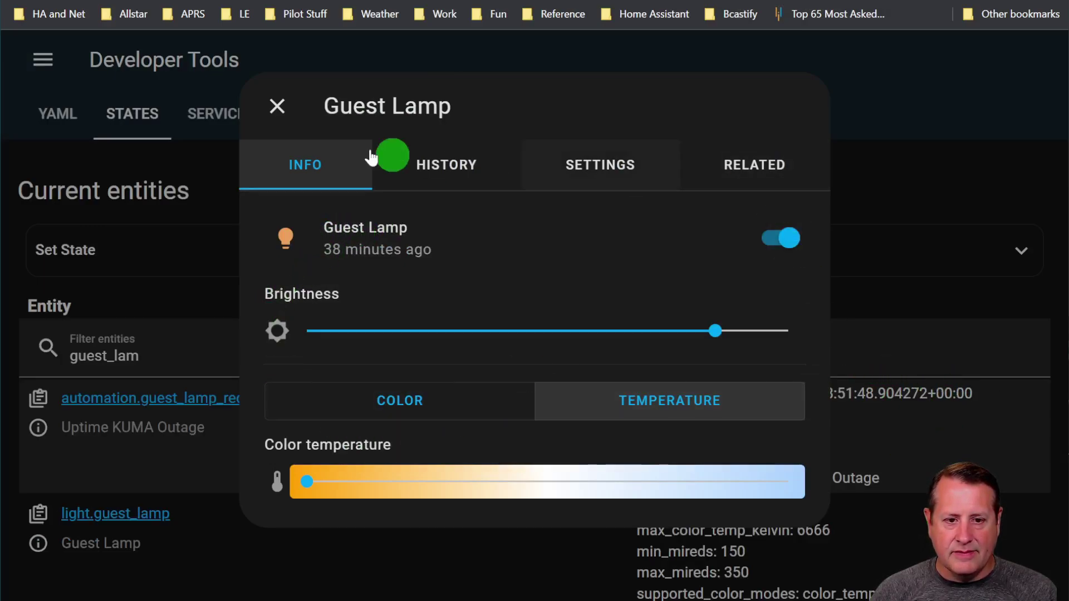
# - Close the Guest Lamp details, look over its Kelvin attributes, and switch back to the release notes
pyautogui.click(278, 106)
pyautogui.scroll(-5, 806, 412)
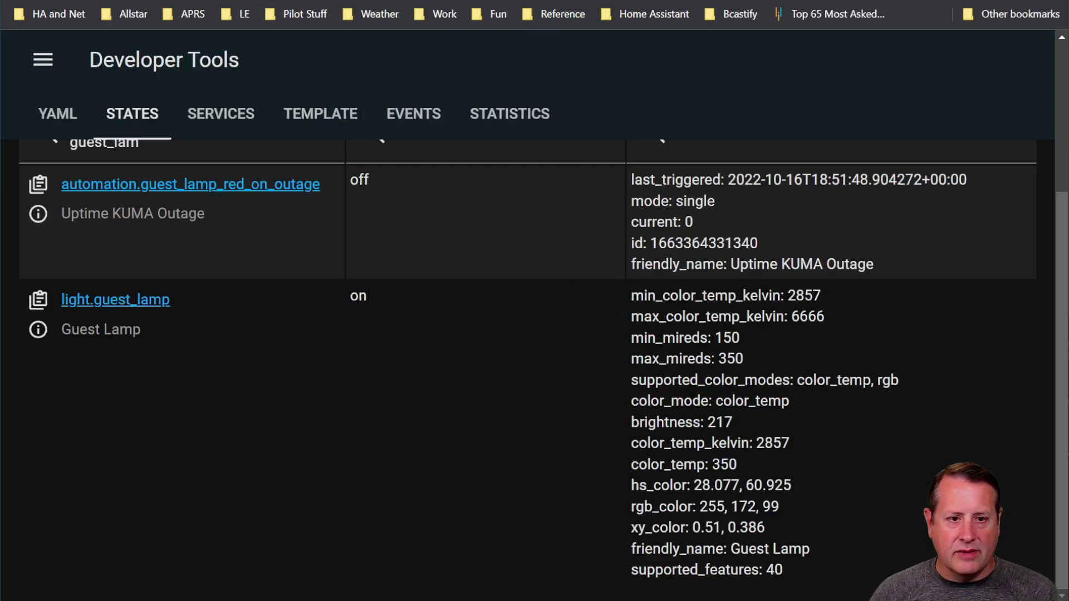
pyautogui.hotkey('ctrl', 'Tab')
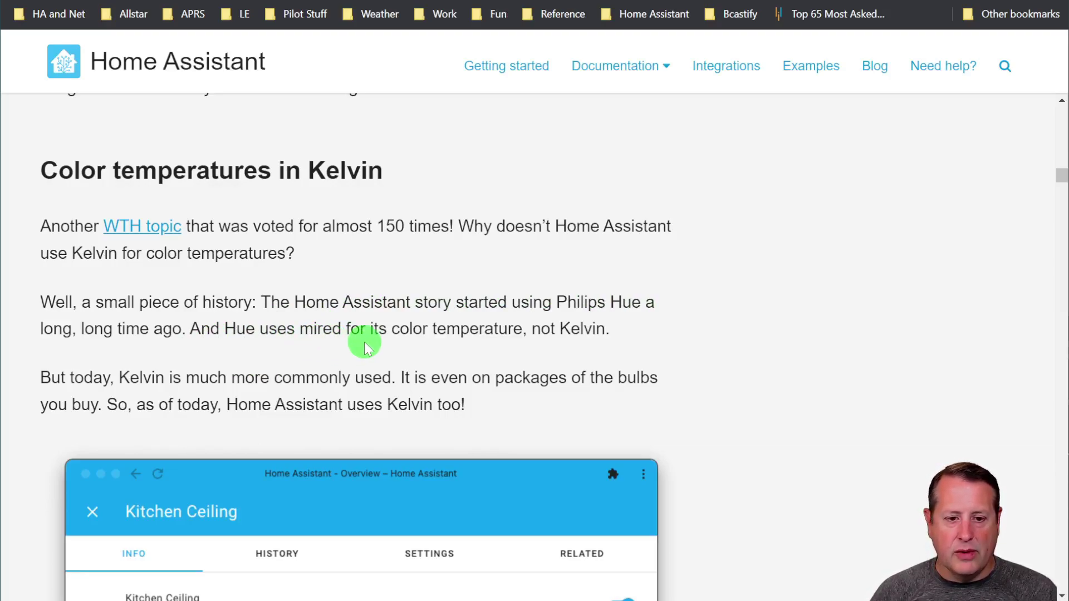
# - Scroll down to the Kitchen Ceiling Kelvin screenshot in the release notes
pyautogui.scroll(-3, 131, 389)
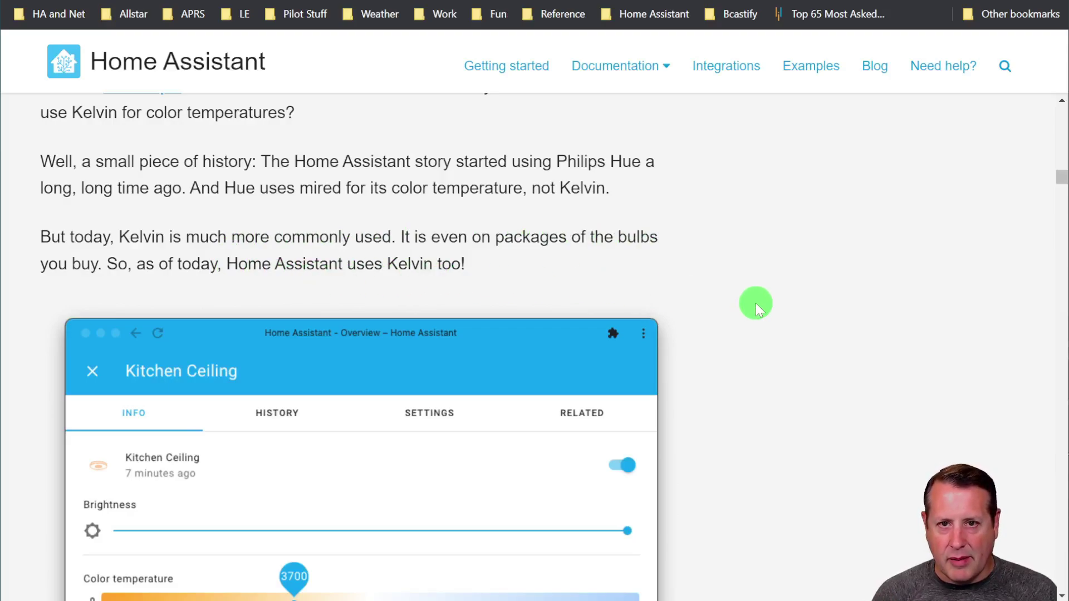
pyautogui.scroll(-2, 838, 343)
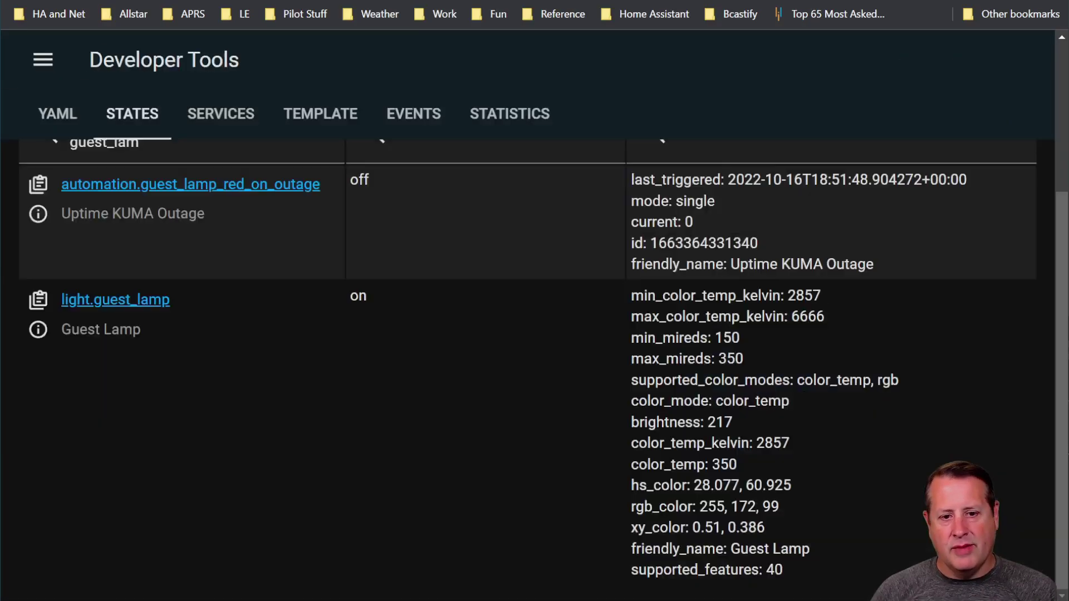
# - Open the Guest Lamp details, view its colour wheel, then return to the colour-temperature slider
pyautogui.click(38, 330)
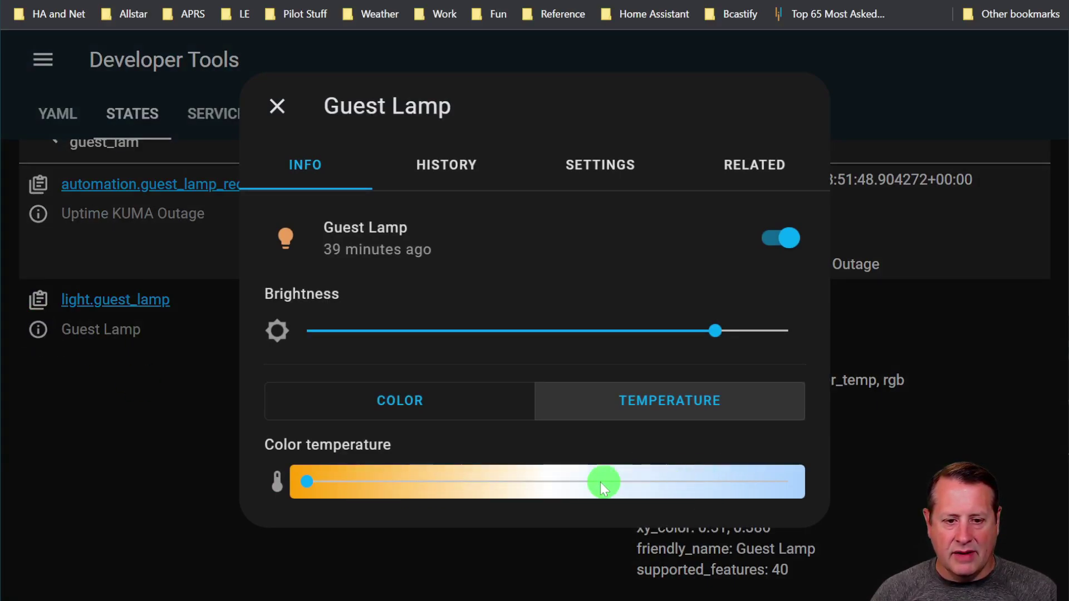
pyautogui.click(435, 404)
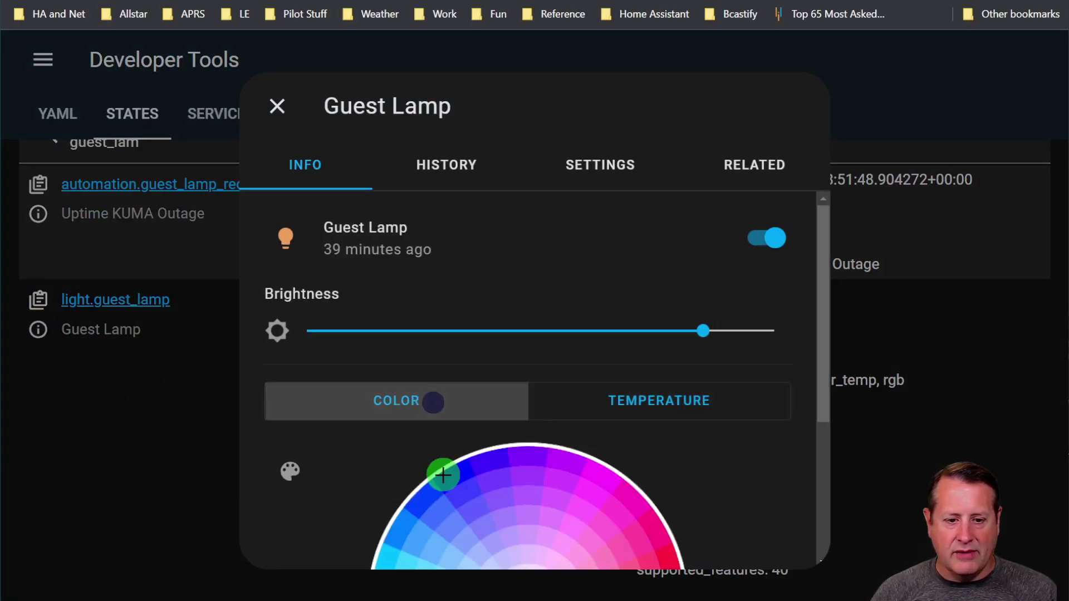
pyautogui.scroll(-4, 719, 429)
pyautogui.scroll(5, 701, 406)
pyautogui.click(685, 399)
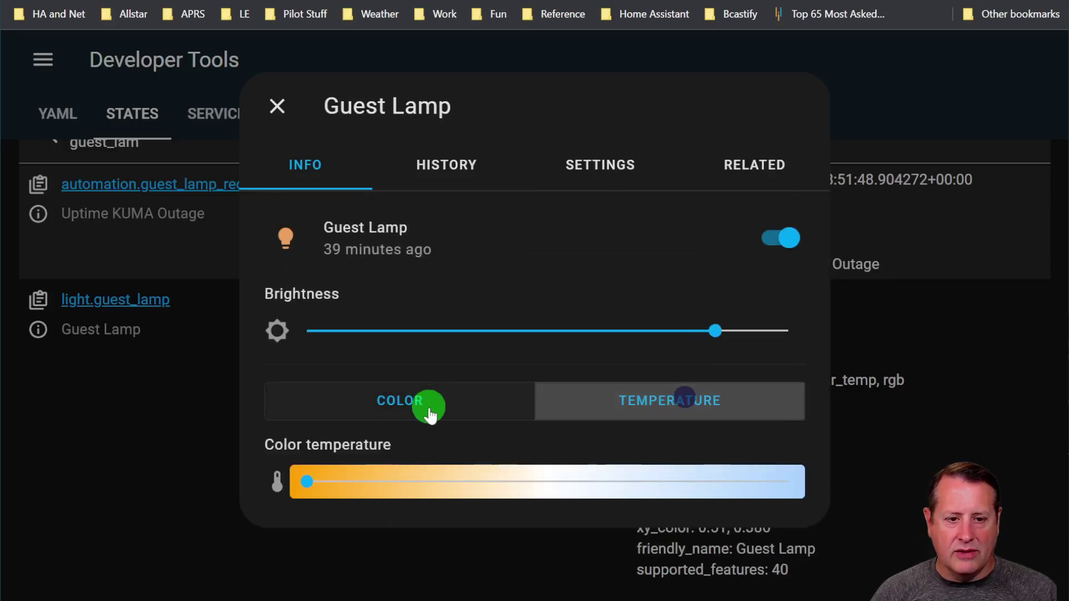
# - Return to the blog tab and scroll to the 'Long-term statistics in the entity dialogs' section
pyautogui.hotkey('ctrl', 'Tab')
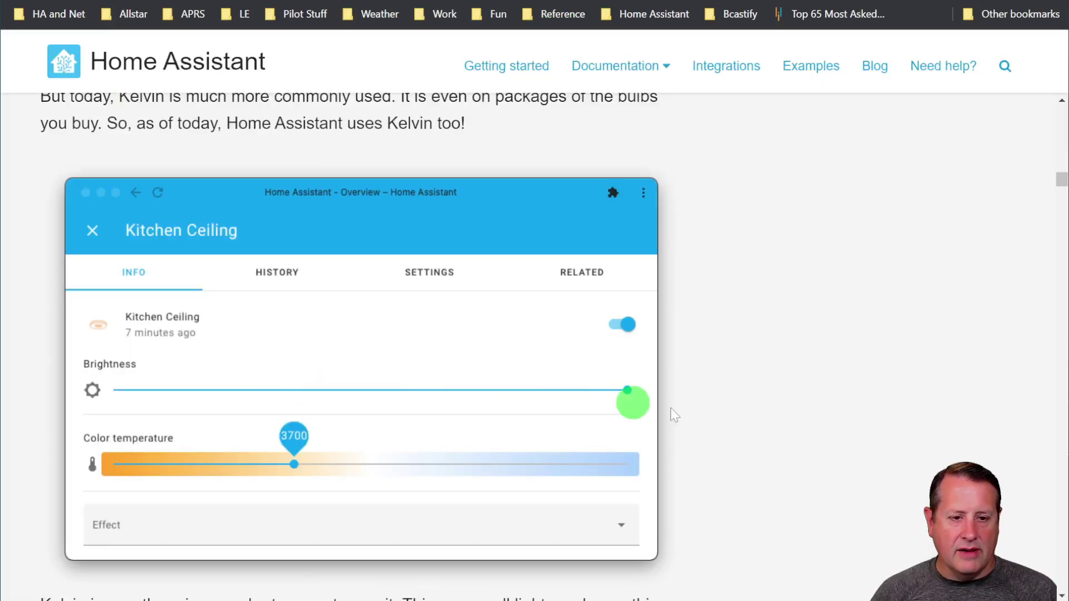
pyautogui.scroll(-12, 830, 362)
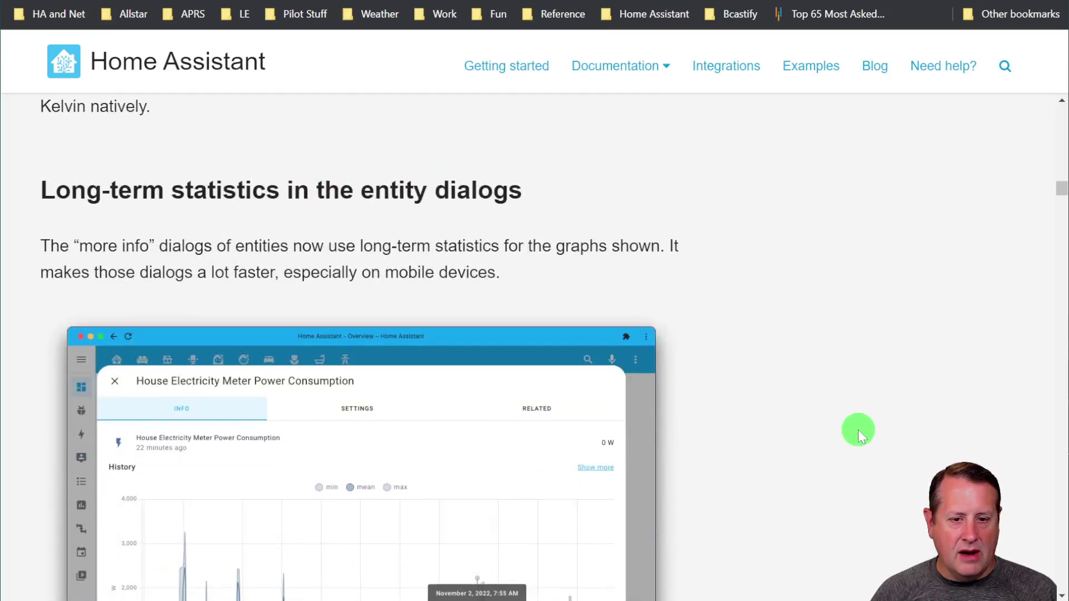
pyautogui.scroll(-3, 819, 422)
pyautogui.scroll(3, 819, 423)
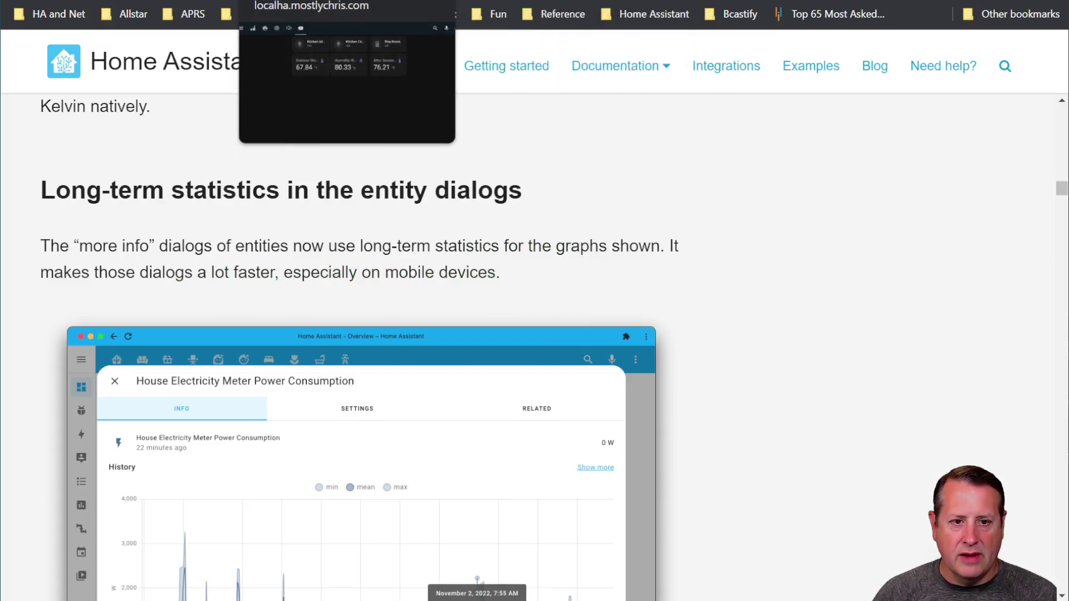
# - On the live dashboard, inspect the Outdoor Temperature card's mean history graph, then close the dialog
pyautogui.click(295, 0)
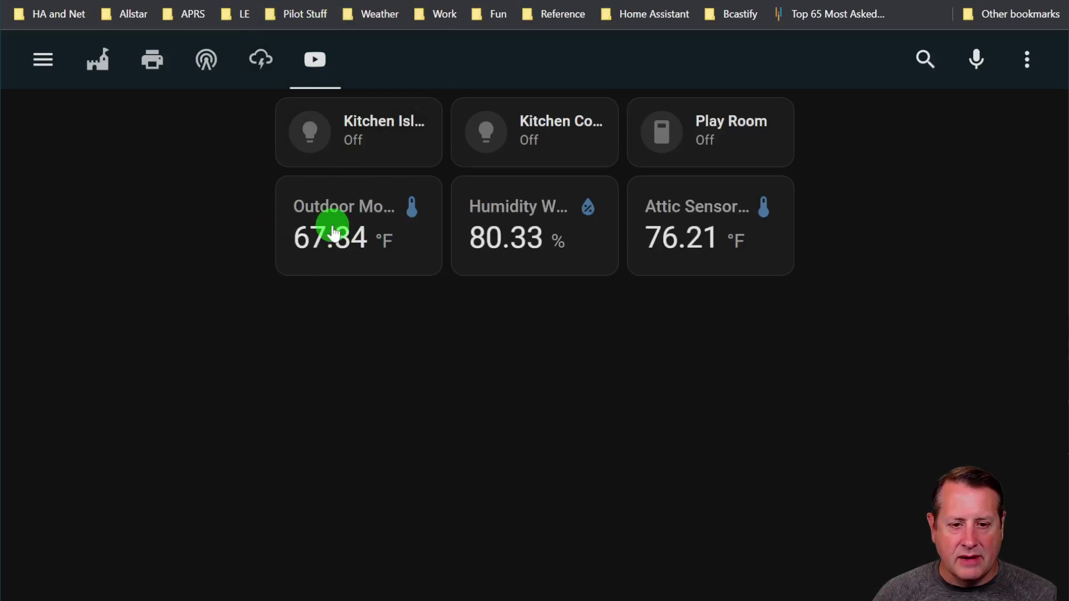
pyautogui.click(353, 226)
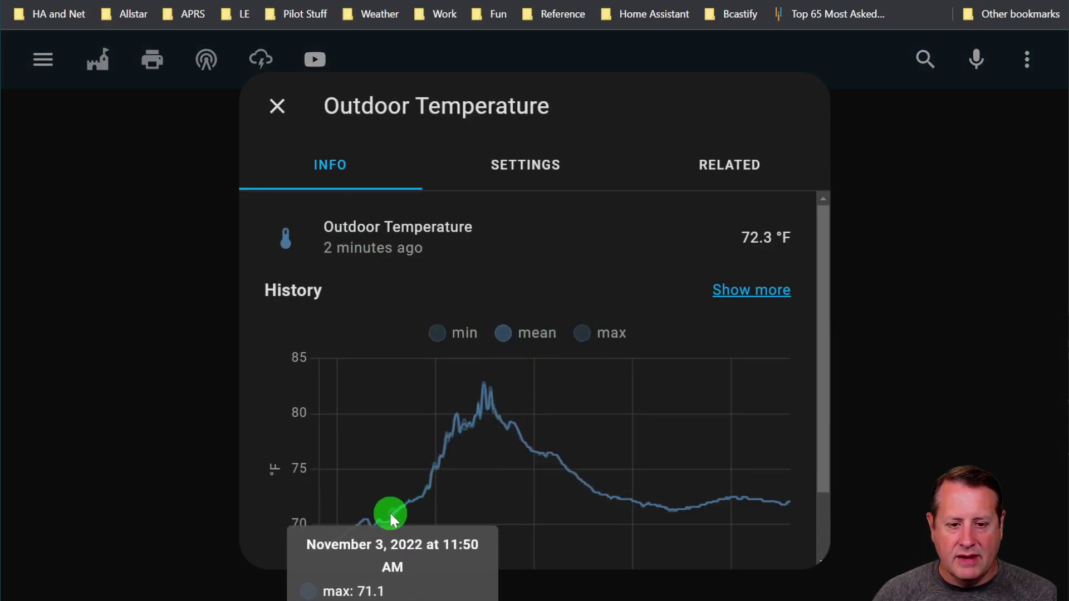
pyautogui.moveTo(483, 388)
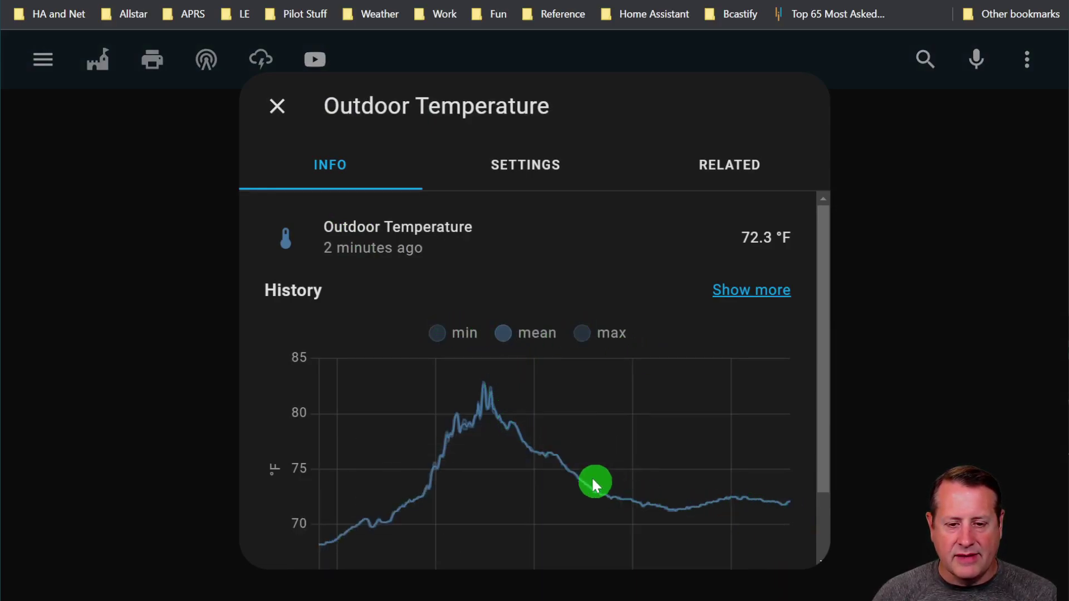
pyautogui.moveTo(417, 504)
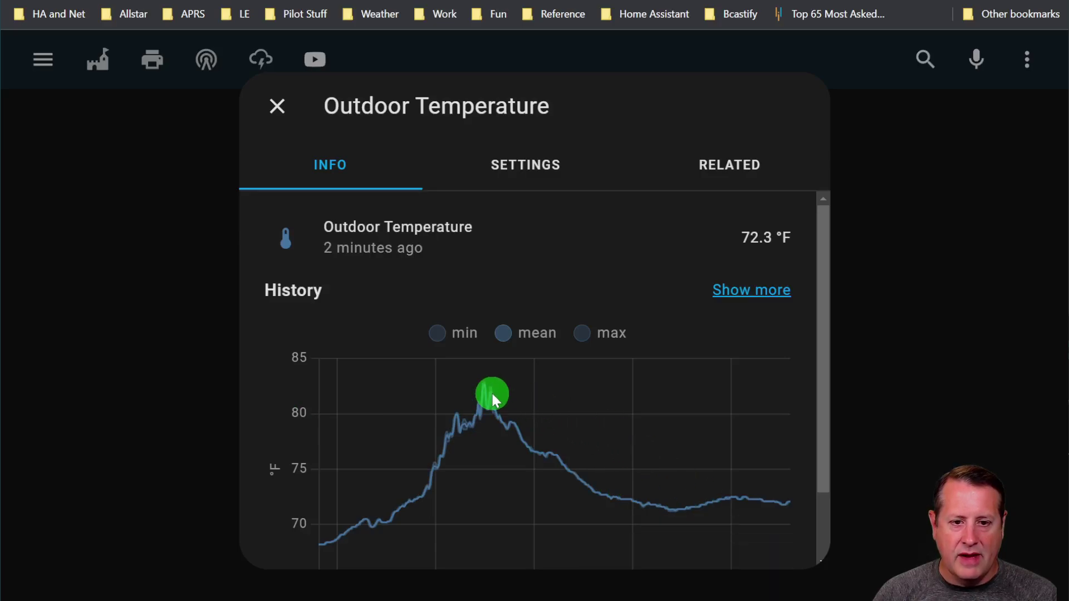
pyautogui.scroll(-2, 390, 413)
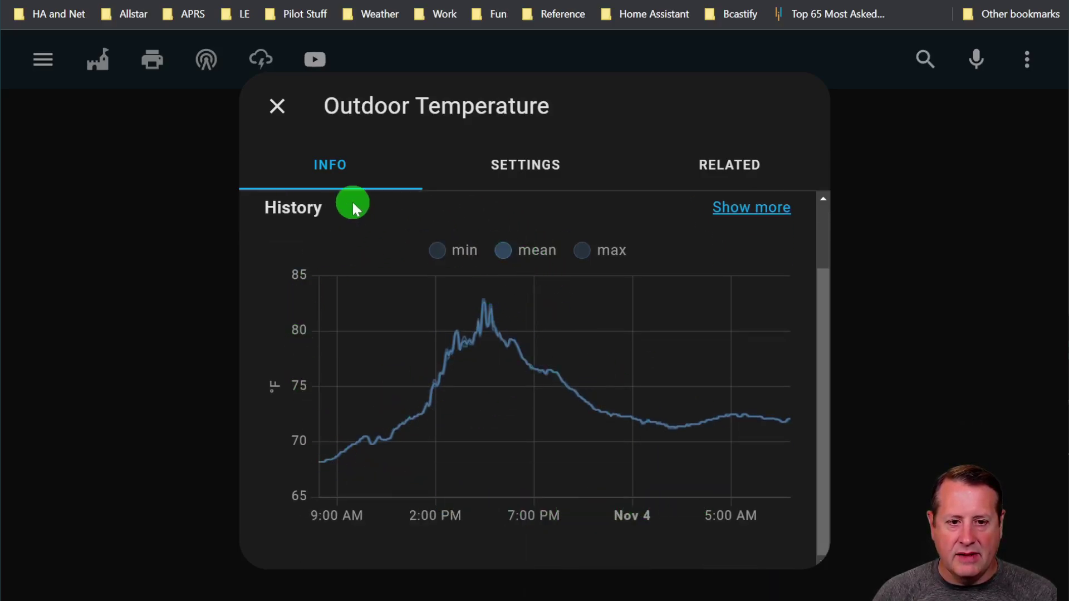
pyautogui.click(177, 300)
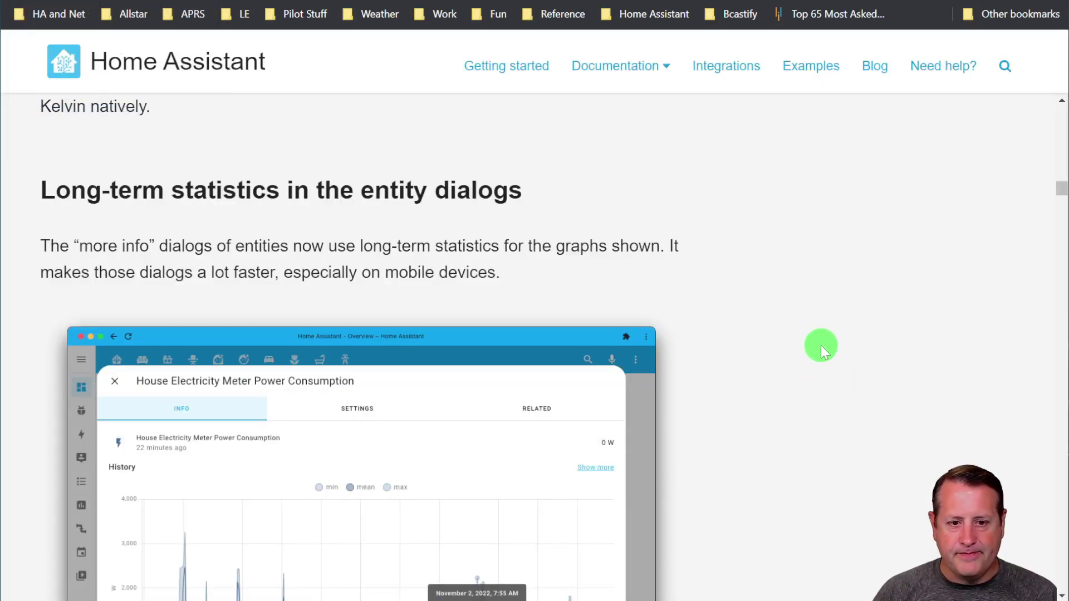
# - Scroll through 'The first day of the week' and its Profile screenshot to New templating features
pyautogui.scroll(-12, 820, 345)
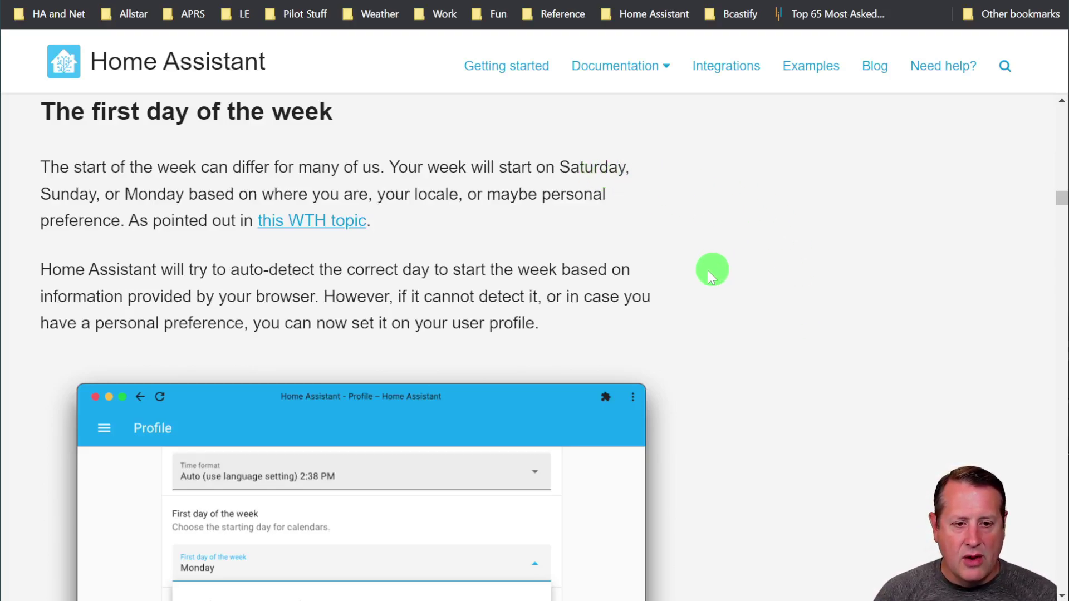
pyautogui.scroll(-3, 549, 329)
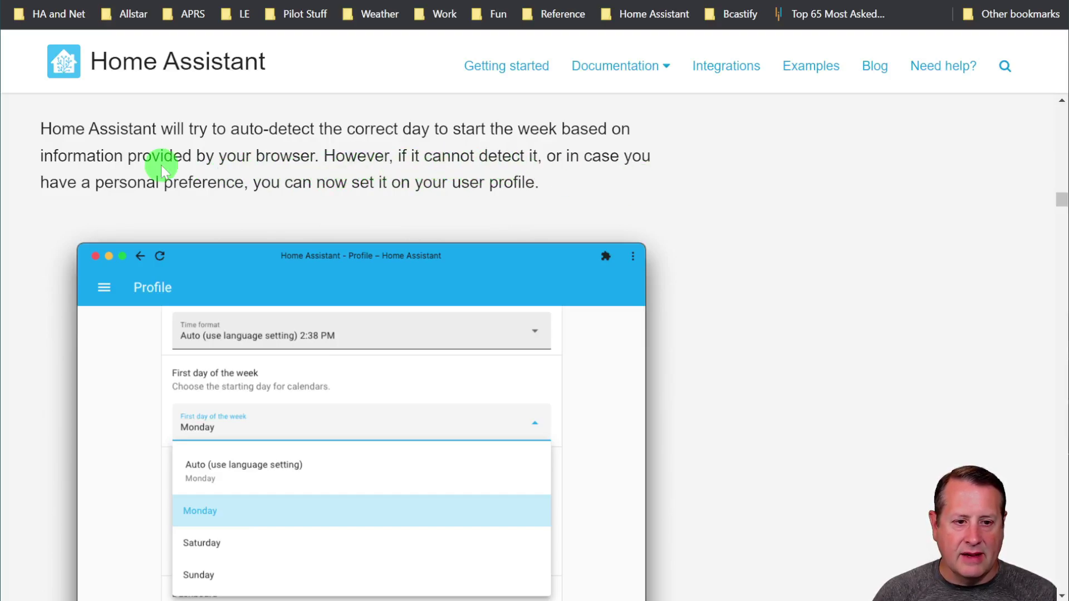
pyautogui.scroll(-3, 779, 295)
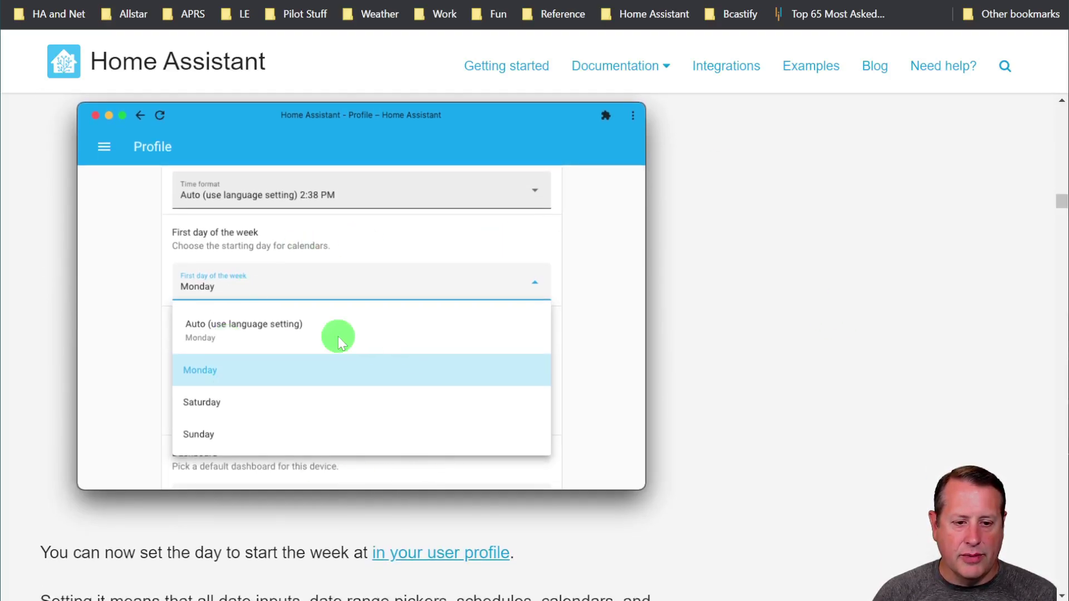
pyautogui.scroll(-6, 799, 416)
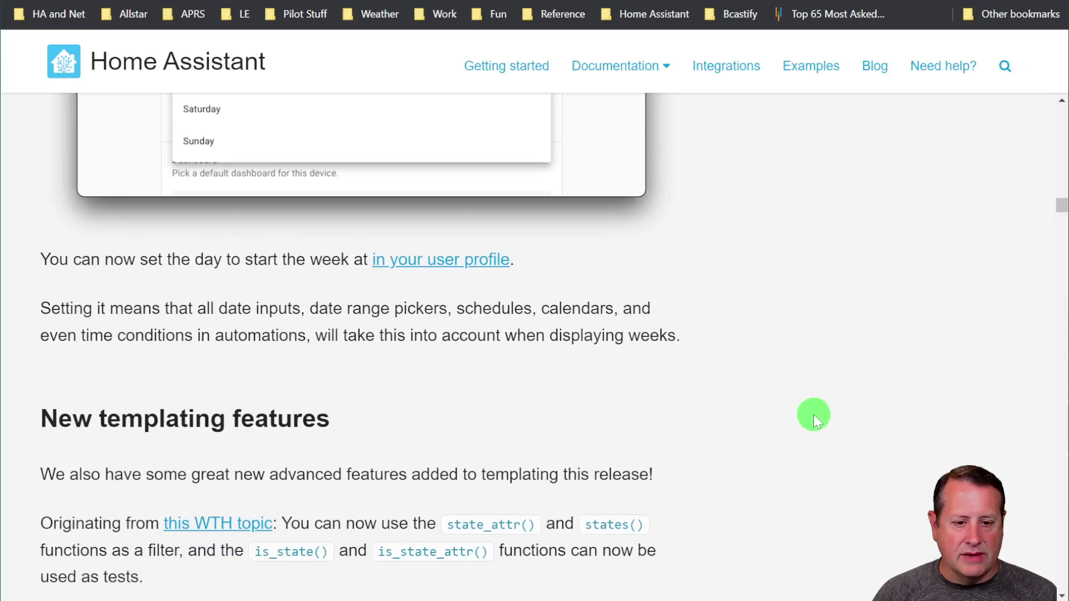
# - Scroll past New templating features down to the 'Other noteworthy changes' bullet list
pyautogui.scroll(-5, 814, 414)
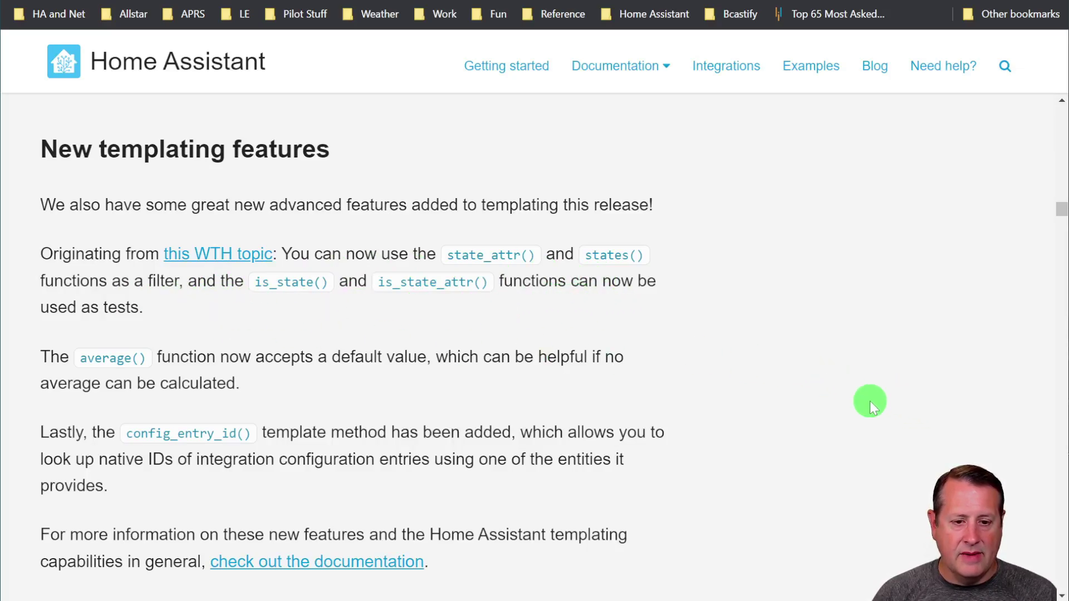
pyautogui.scroll(-2, 869, 401)
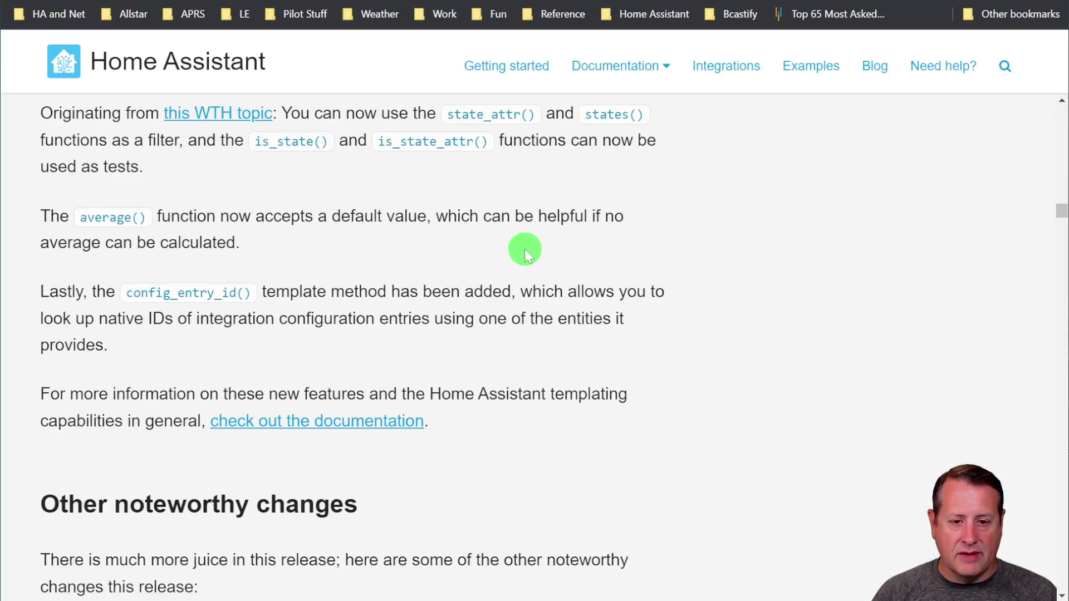
pyautogui.scroll(-2, 843, 350)
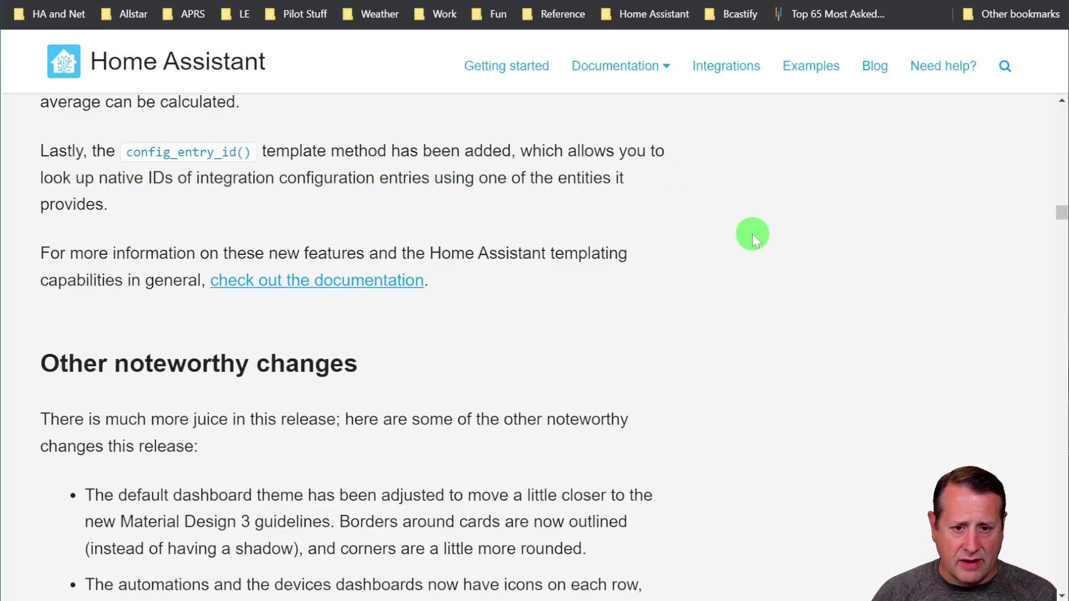
pyautogui.scroll(-5, 710, 389)
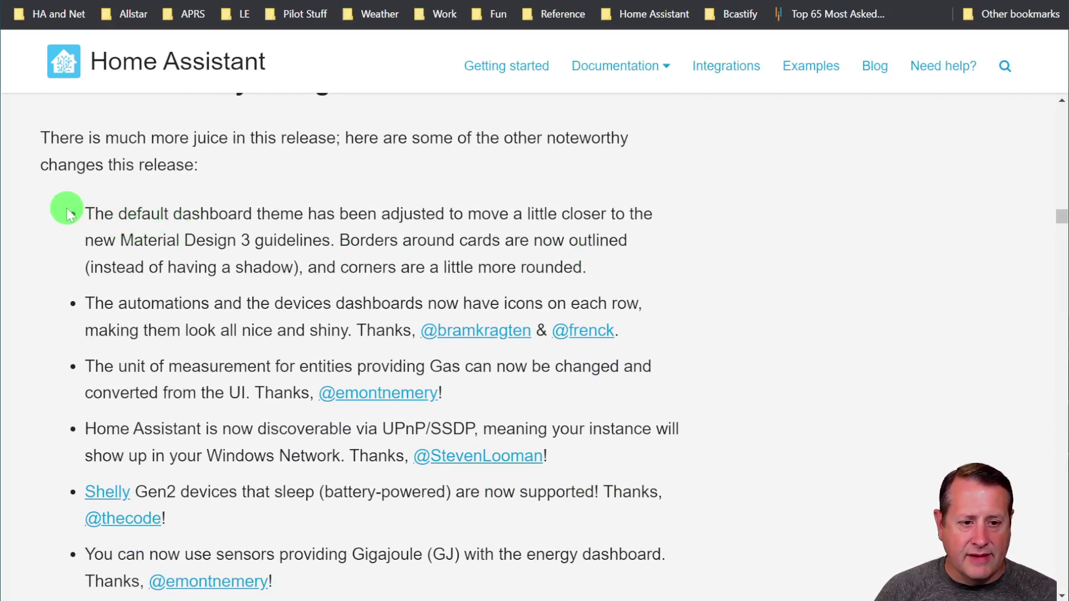
# - Clear the highlight on the theme bullet and zoom the live dashboard out to 80%
pyautogui.moveTo(86, 214); pyautogui.dragTo(612, 273)
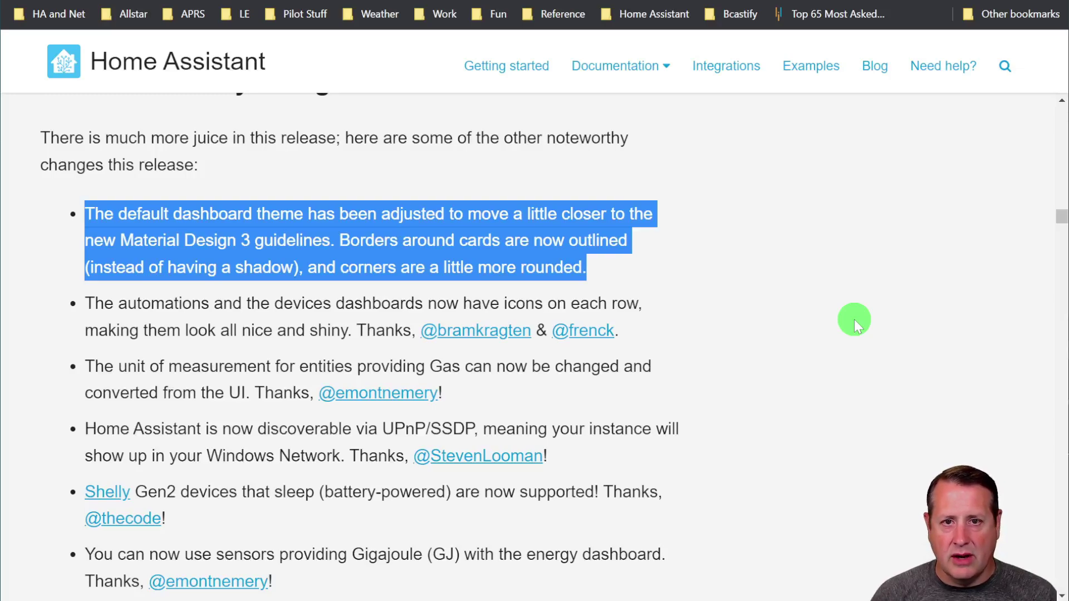
pyautogui.click(811, 256)
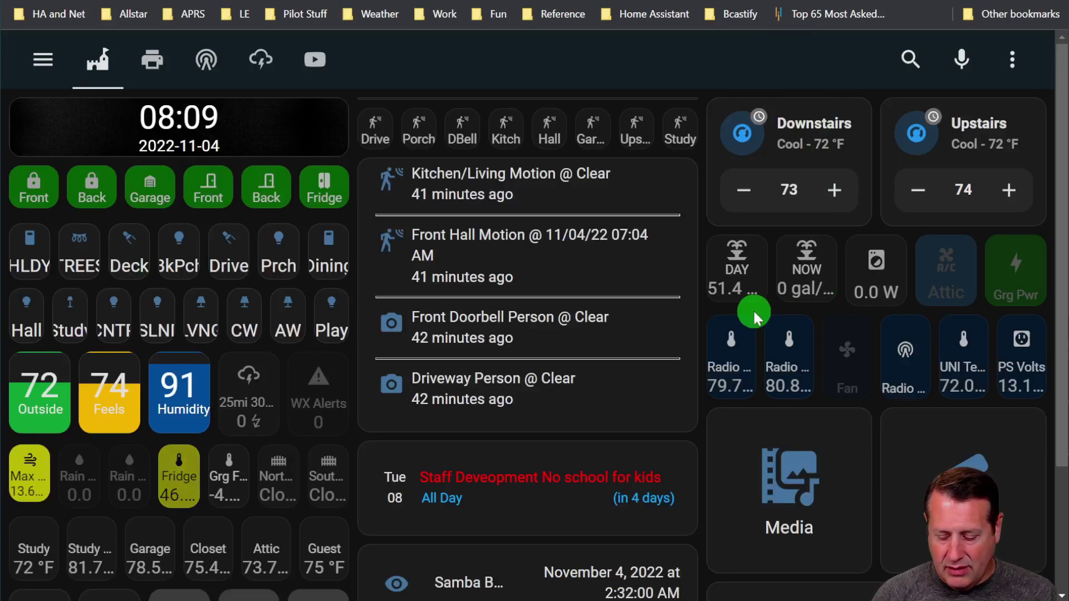
pyautogui.hotkey('ctrl', '-')
pyautogui.hotkey('ctrl', '-')
pyautogui.hotkey('ctrl', '-')
pyautogui.hotkey('ctrl', '-')
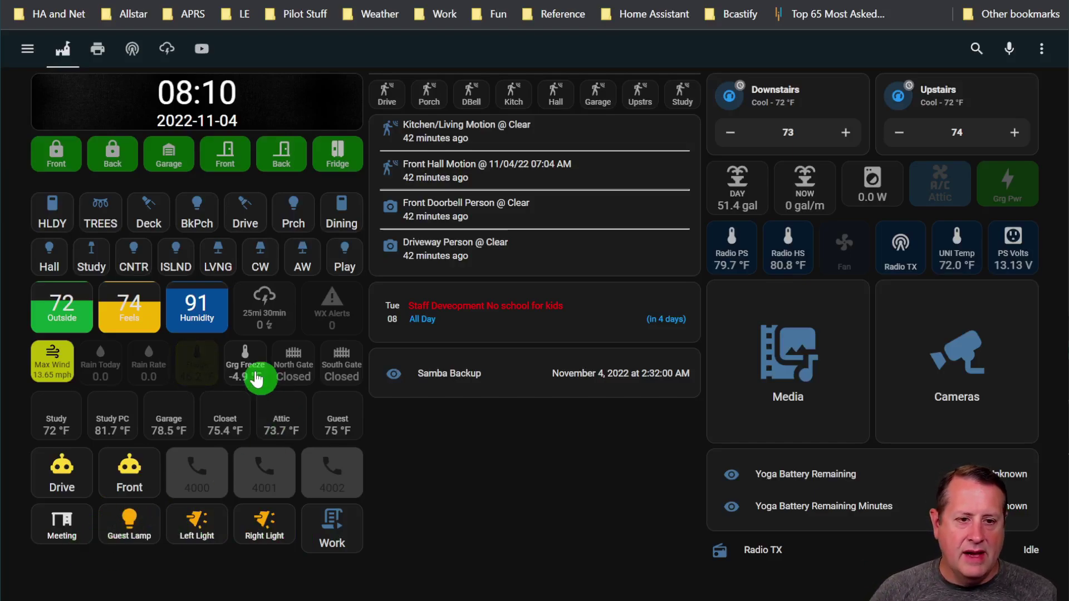
# - Switch to the Mobile dashboard from the sidebar, then return to the release-notes tab
pyautogui.click(31, 55)
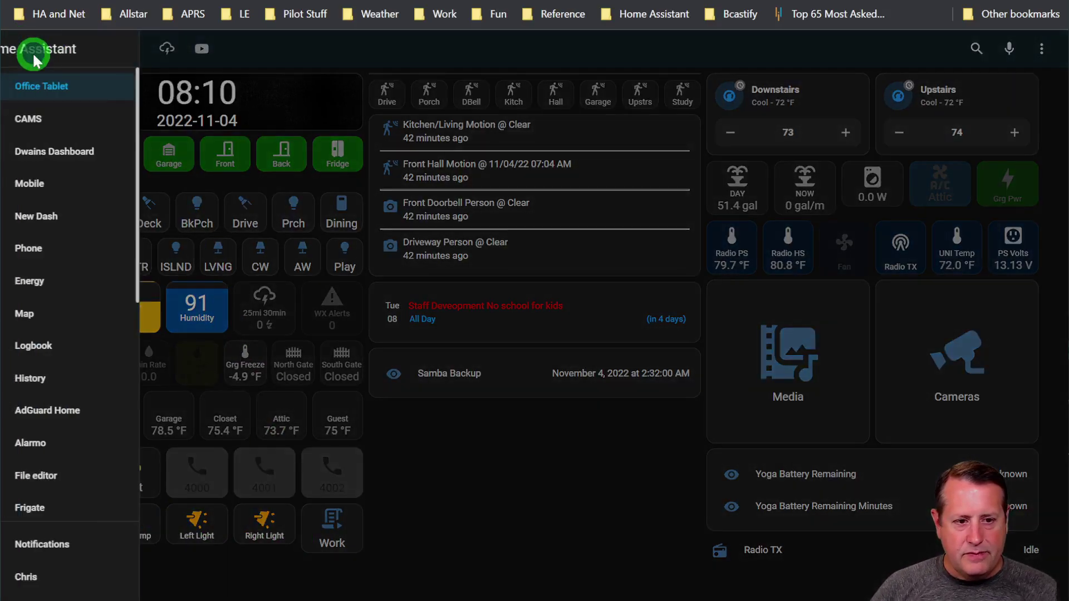
pyautogui.click(70, 188)
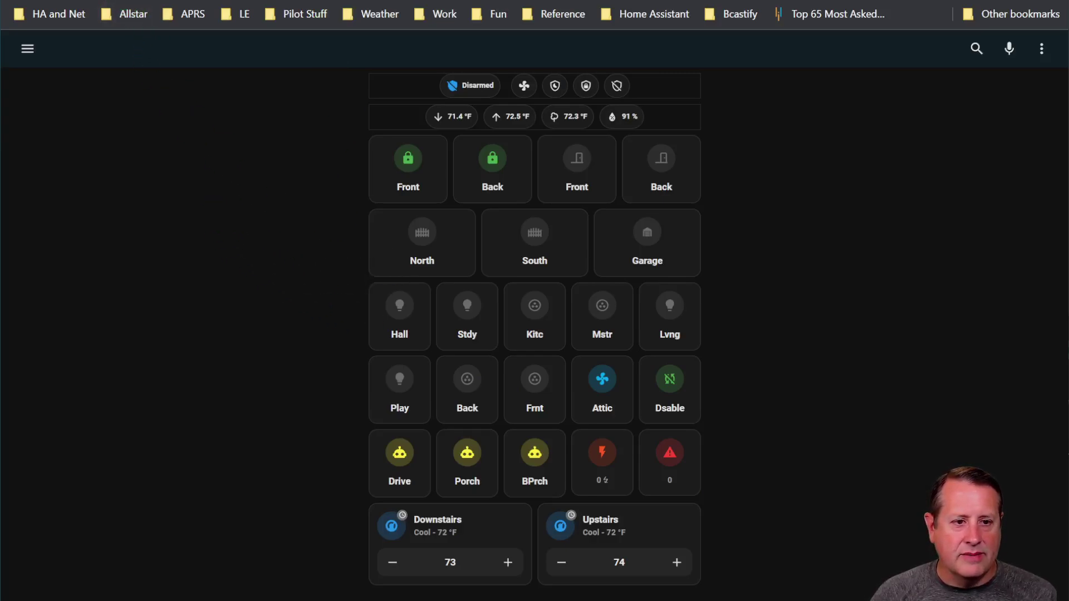
pyautogui.click(84, 0)
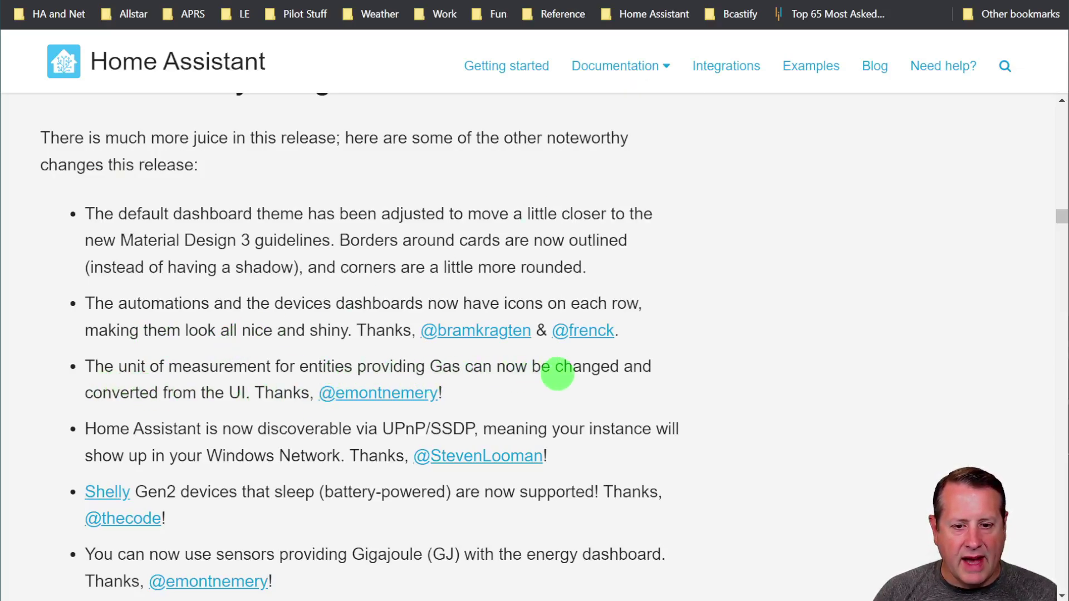
# - Scroll down to the Owntone, Xiaomi Miio, UniFi PoE and HomeKit Controller bullets
pyautogui.scroll(-3, 146, 385)
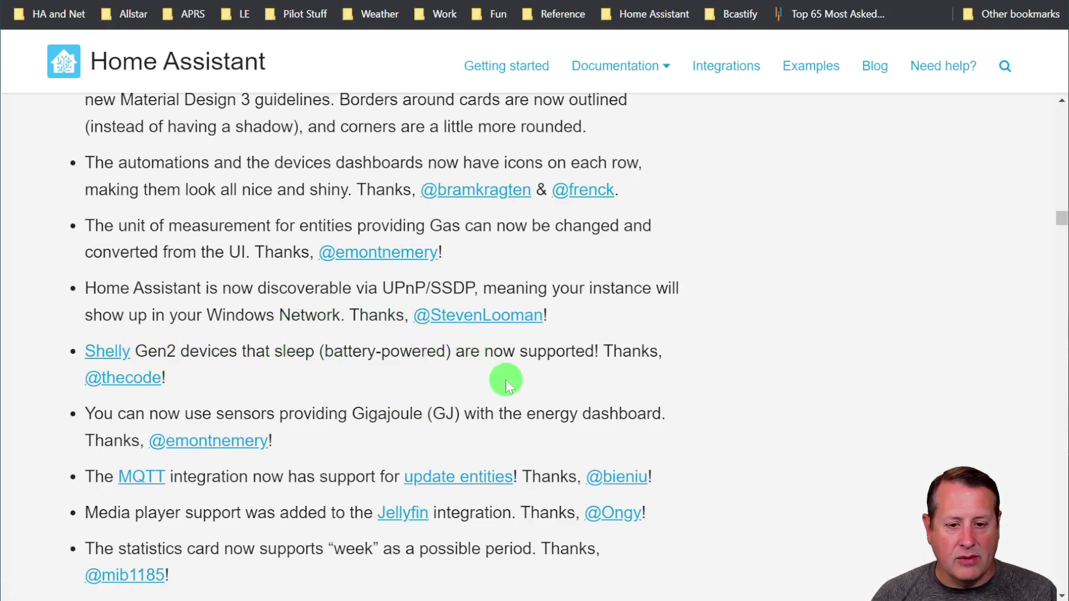
pyautogui.scroll(-3, 835, 425)
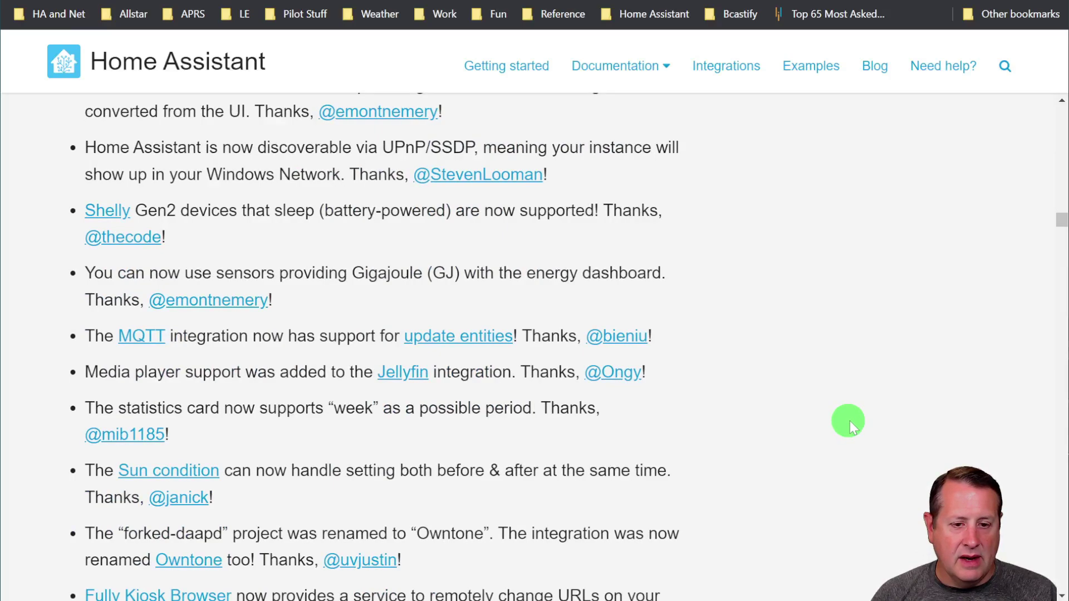
pyautogui.scroll(-3, 310, 351)
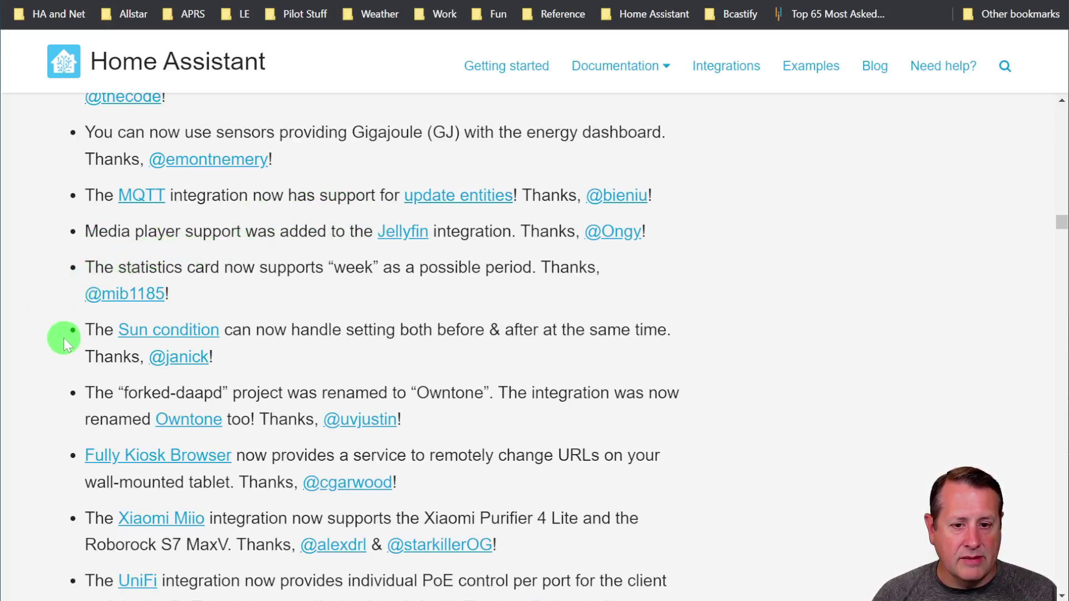
pyautogui.scroll(-3, 64, 339)
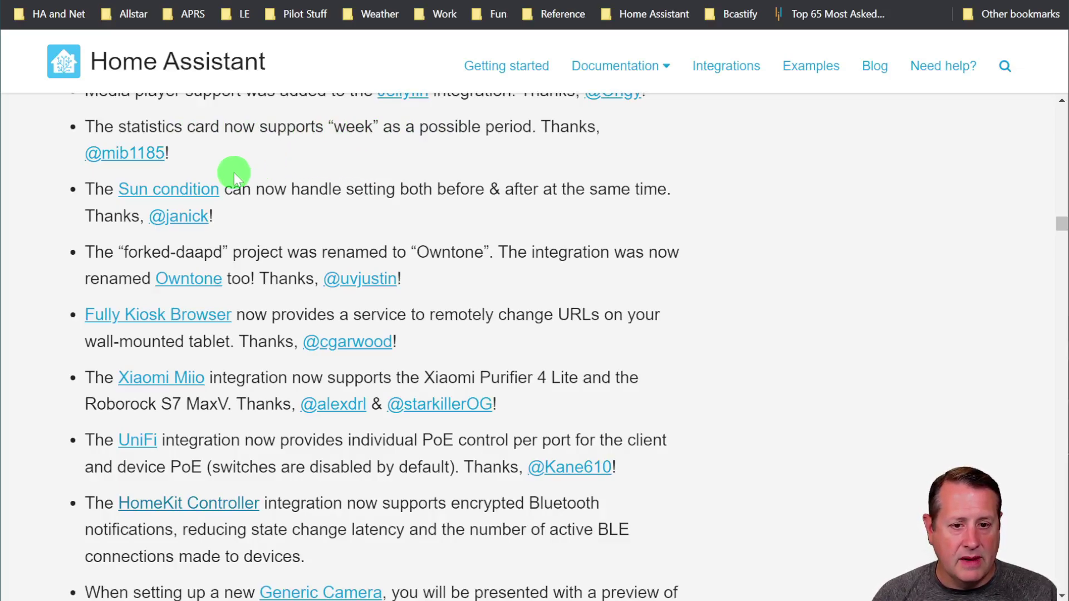
# - Scroll to the Generic Camera bullet and follow its documentation link
pyautogui.scroll(-3, 68, 279)
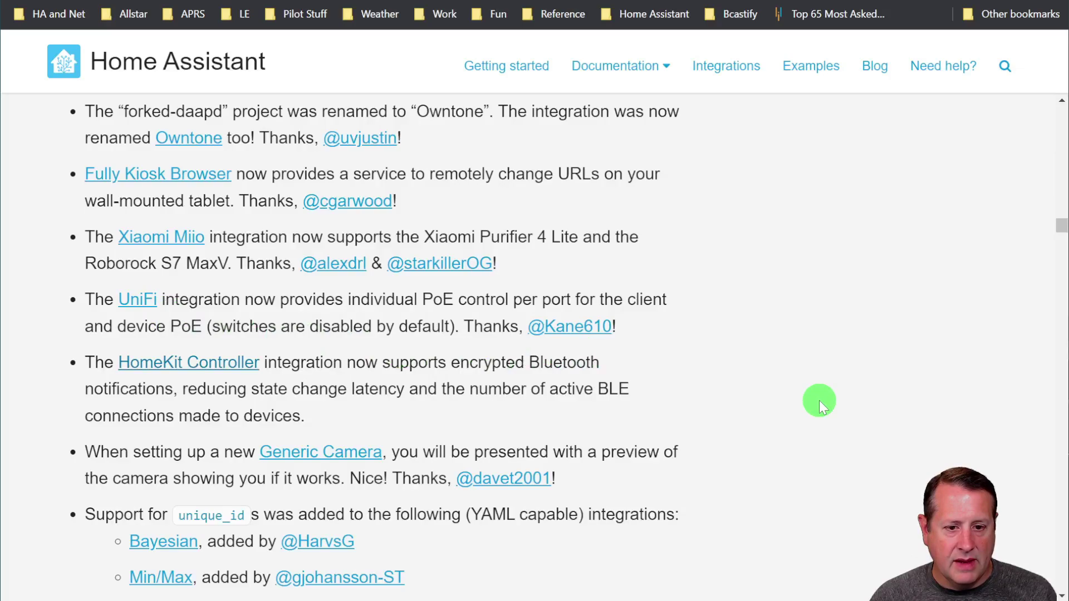
pyautogui.scroll(-2, 819, 400)
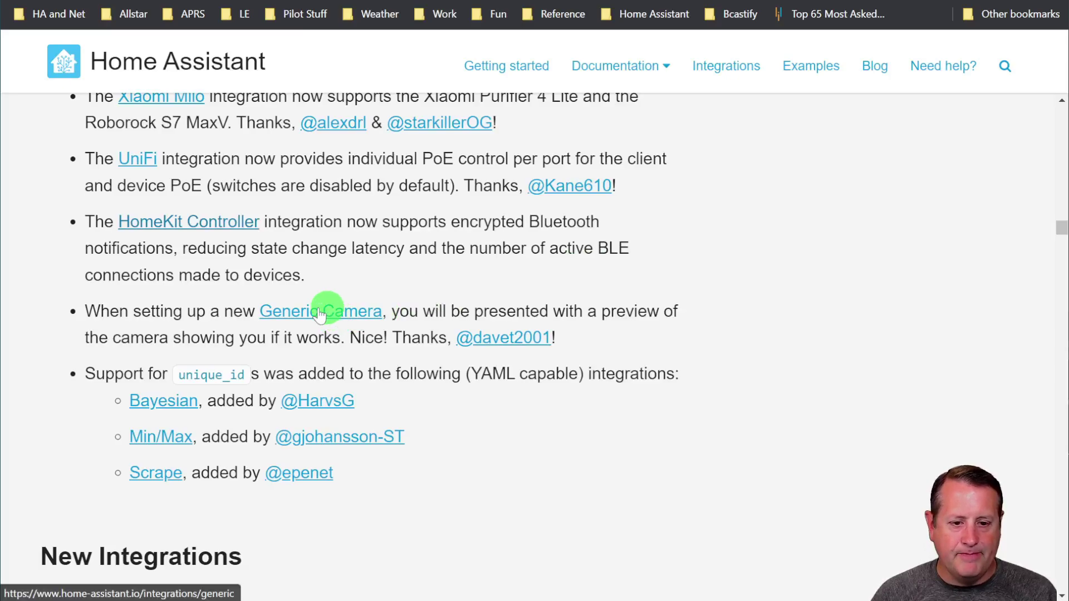
pyautogui.click(358, 315)
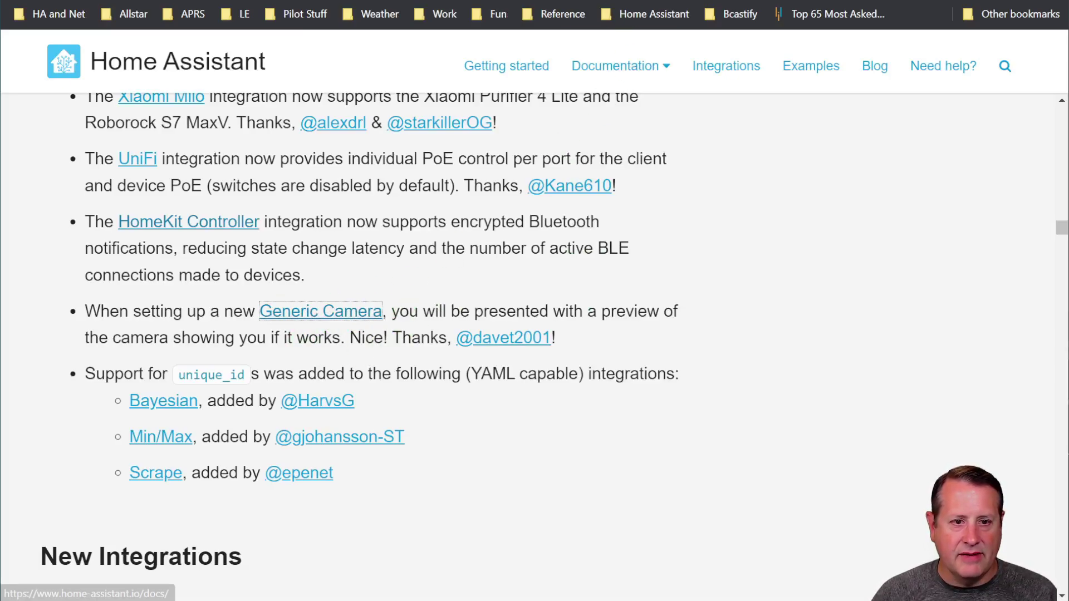
# - Skim the Generic Camera docs down to its examples, then go back to the release notes
pyautogui.scroll(-20, 429, 330)
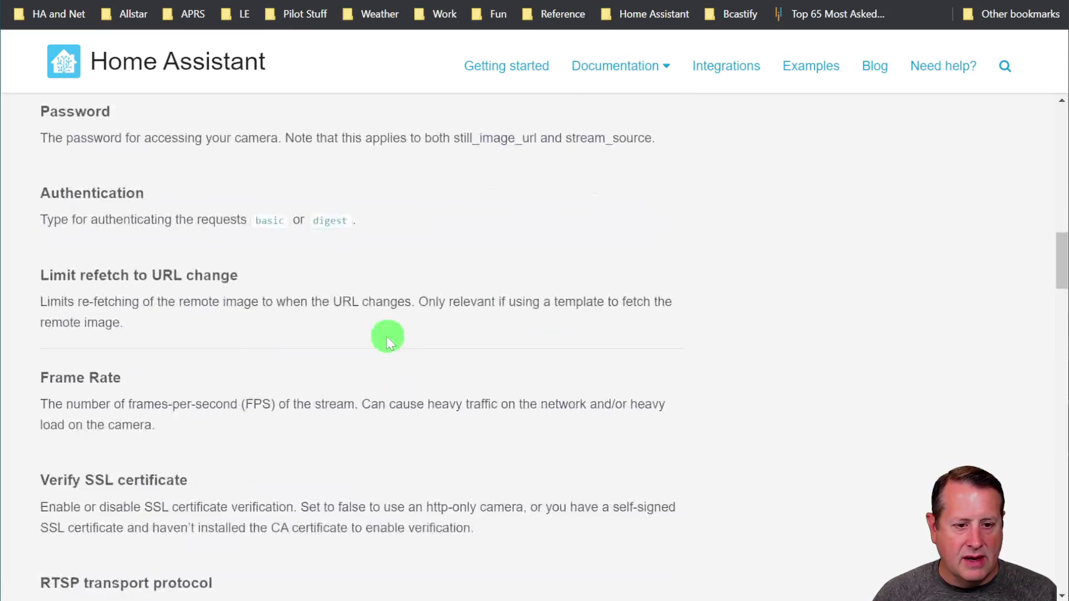
pyautogui.scroll(8, 378, 359)
pyautogui.scroll(-20, 384, 362)
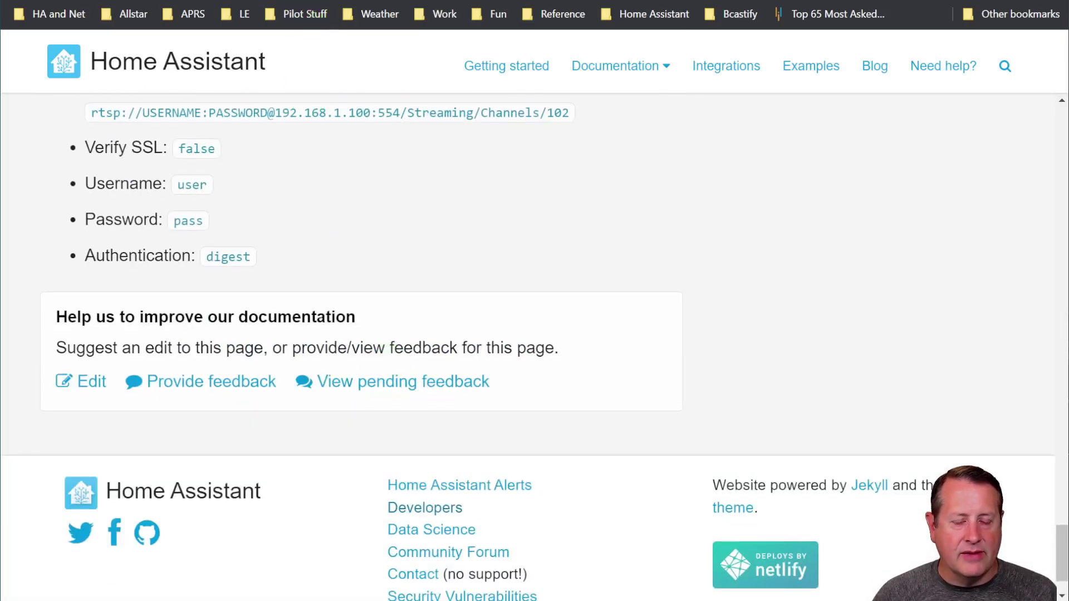
pyautogui.hotkey('alt', 'Left')
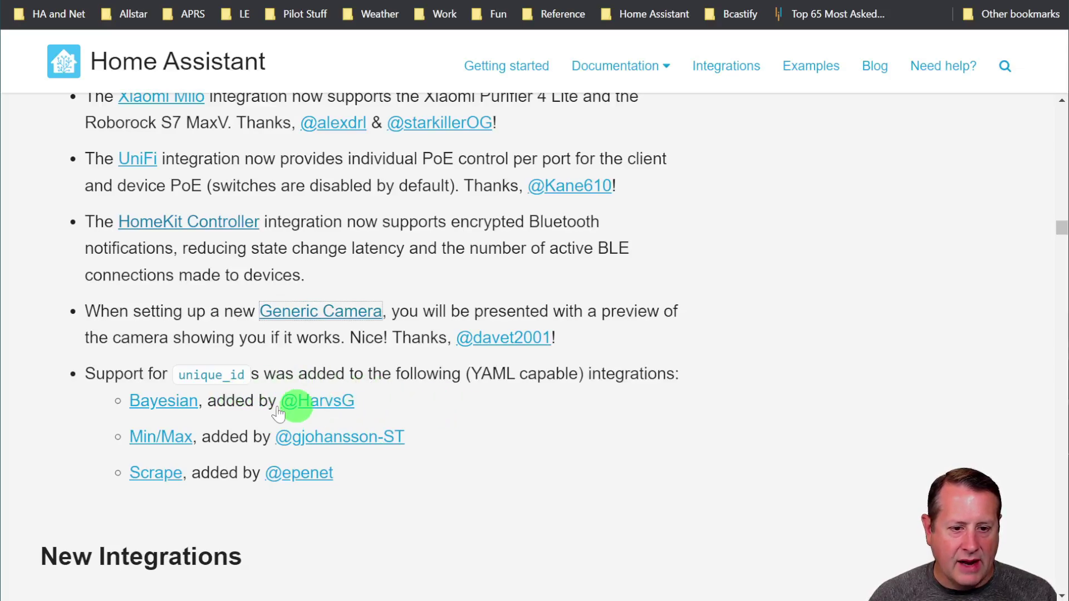
# - Scroll the release notes past New Integrations to the Breaking changes list, from rpm through ClickSend TTS
pyautogui.scroll(-10, 562, 475)
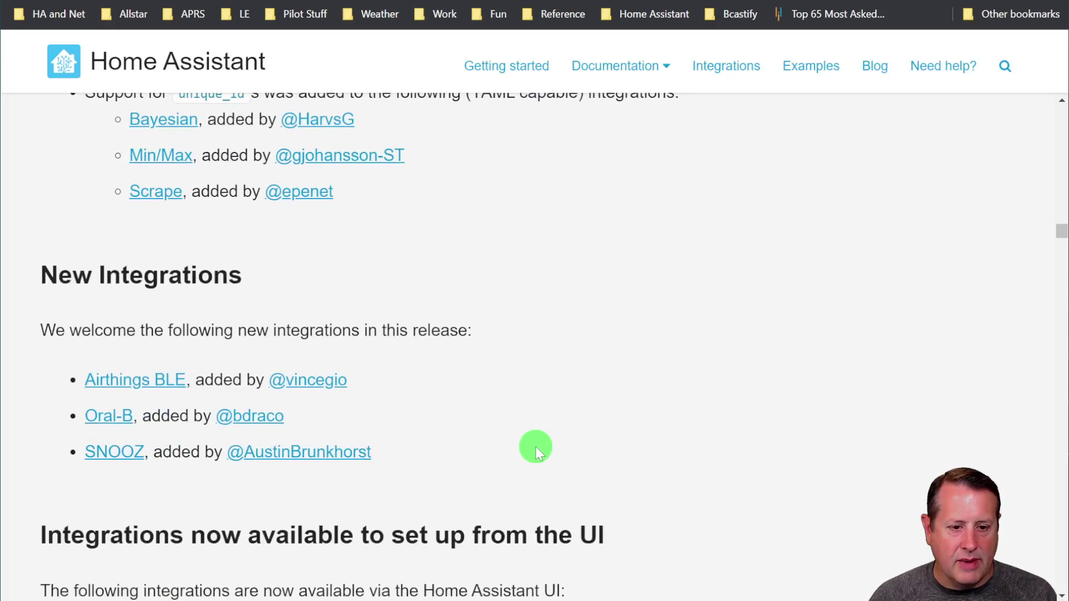
pyautogui.scroll(3, 303, 242)
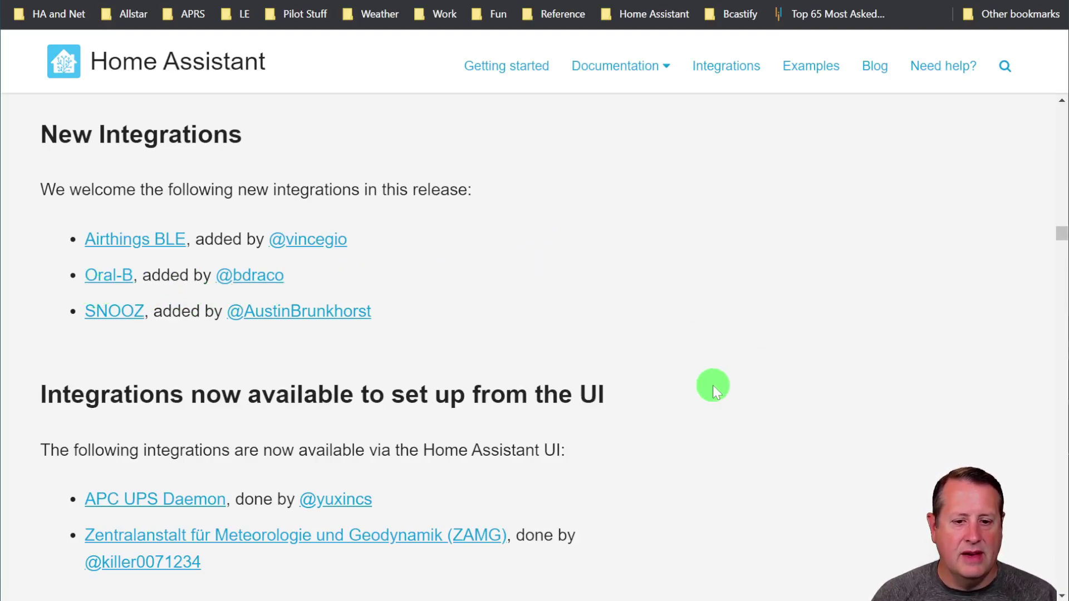
pyautogui.scroll(-15, 713, 385)
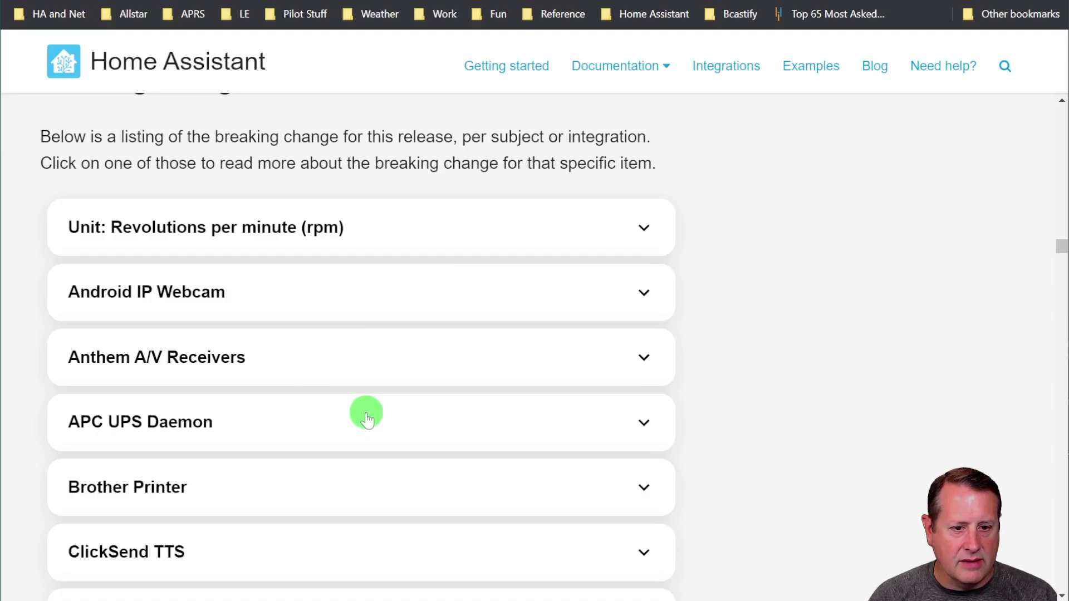
# - Expand, read and collapse the rpm and Brother Printer breaking-change entries
pyautogui.click(450, 243)
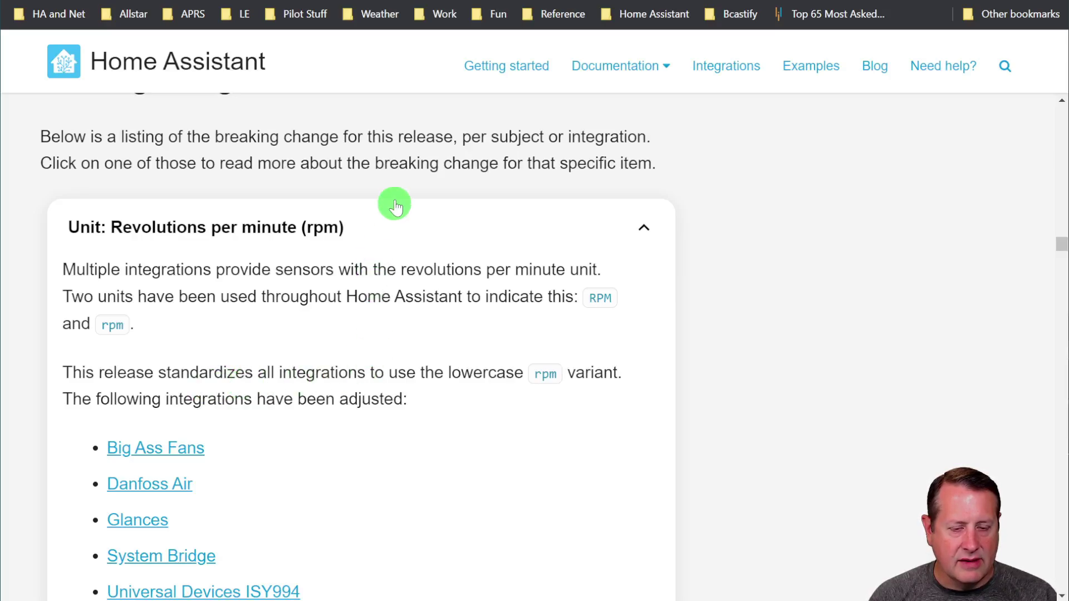
pyautogui.scroll(-3, 317, 279)
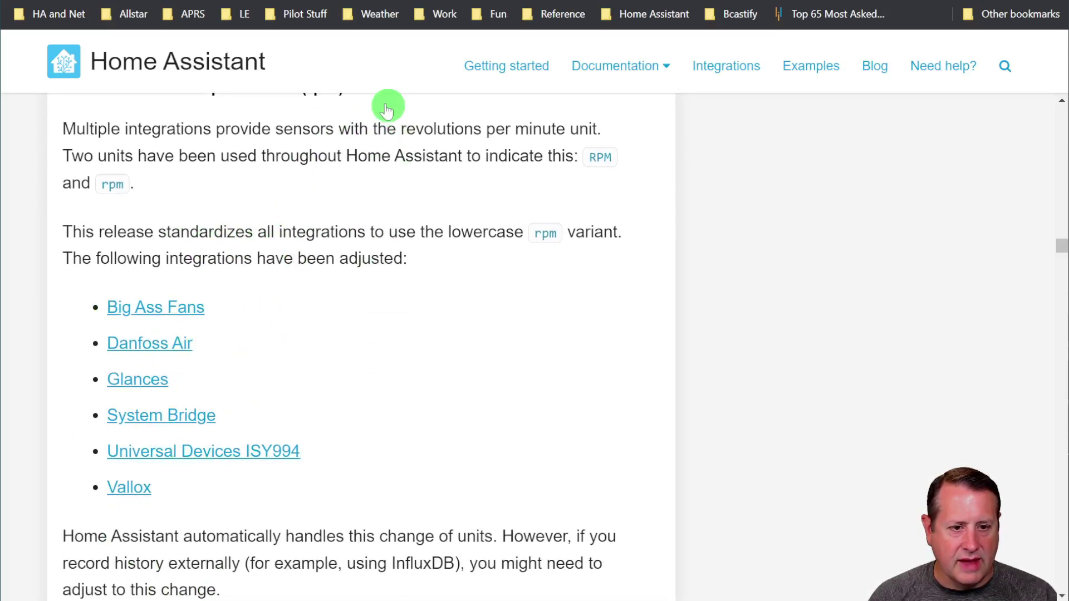
pyautogui.scroll(3, 417, 276)
pyautogui.click(351, 234)
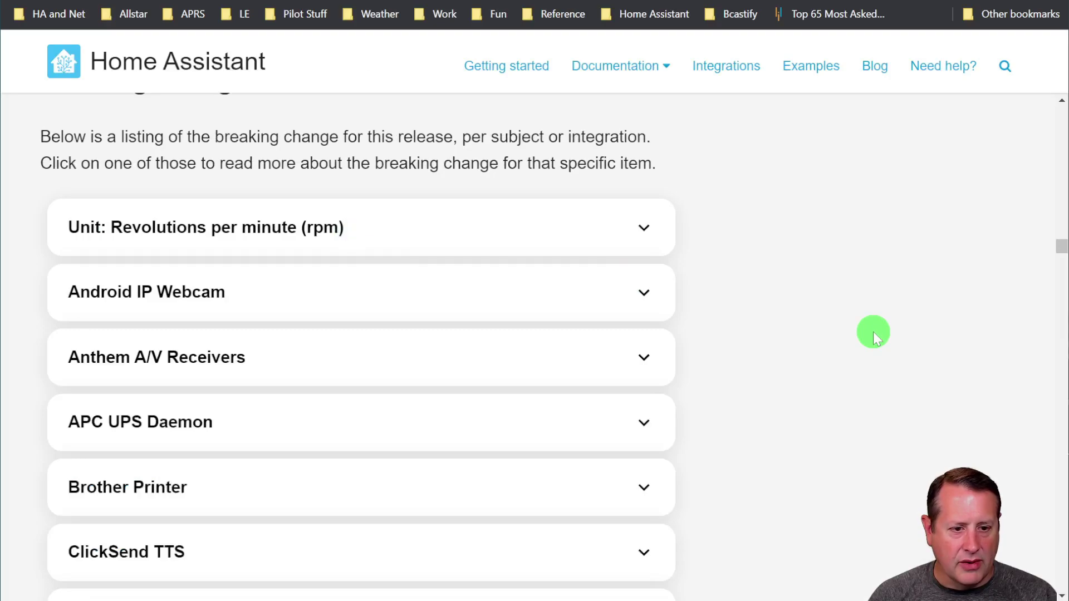
pyautogui.scroll(-3, 874, 353)
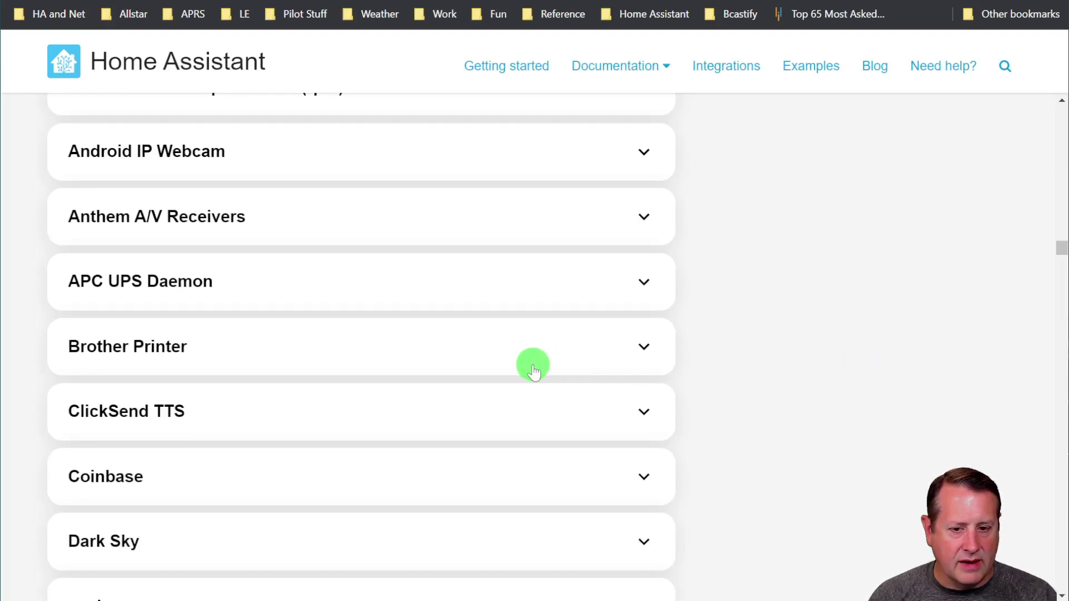
pyautogui.click(525, 348)
pyautogui.scroll(-2, 635, 398)
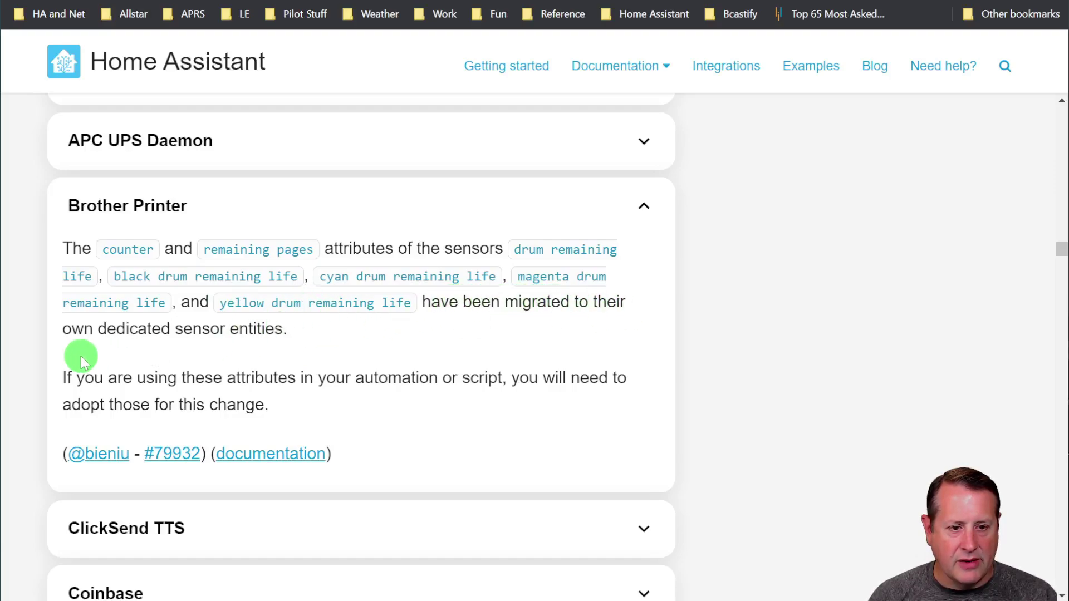
pyautogui.click(239, 214)
# - Expand, read and collapse the Dark Sky and ecobee breaking changes, ending at the developer-notable changes
pyautogui.scroll(-3, 877, 402)
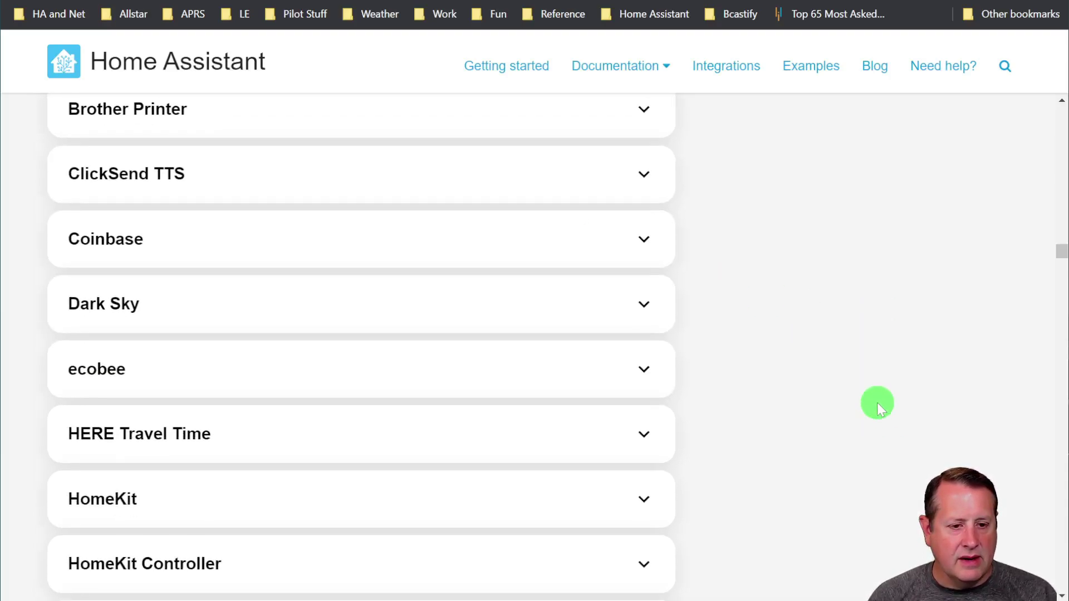
pyautogui.click(249, 278)
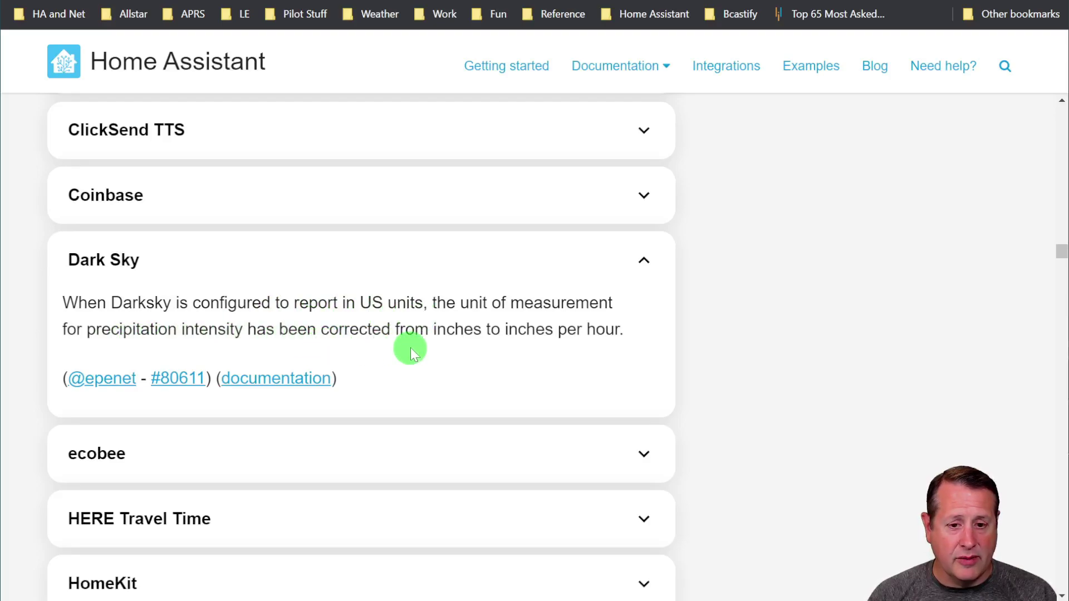
pyautogui.click(427, 255)
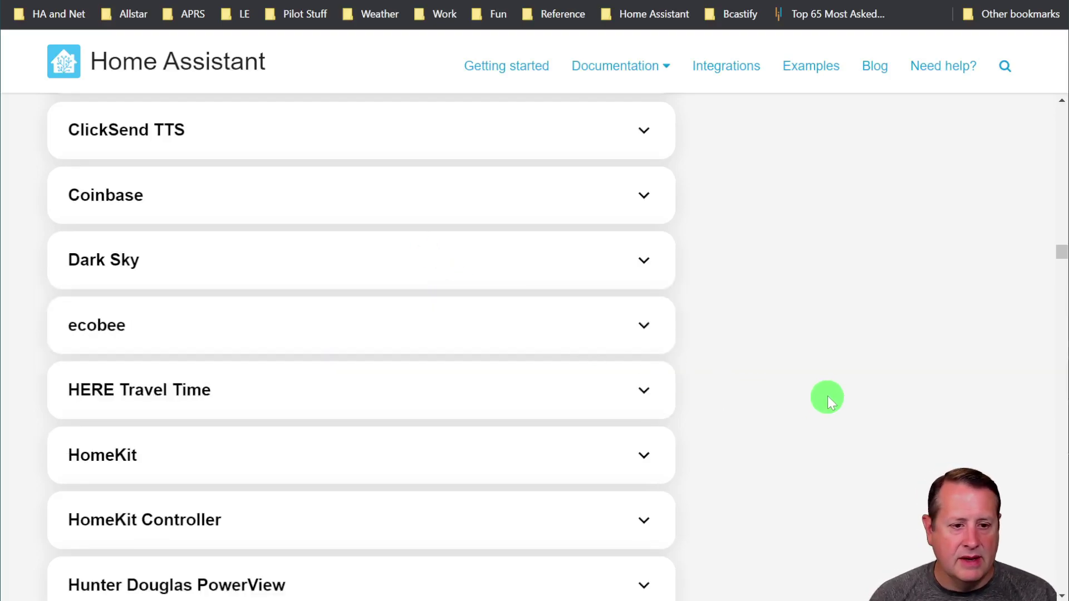
pyautogui.click(544, 333)
pyautogui.scroll(-3, 544, 333)
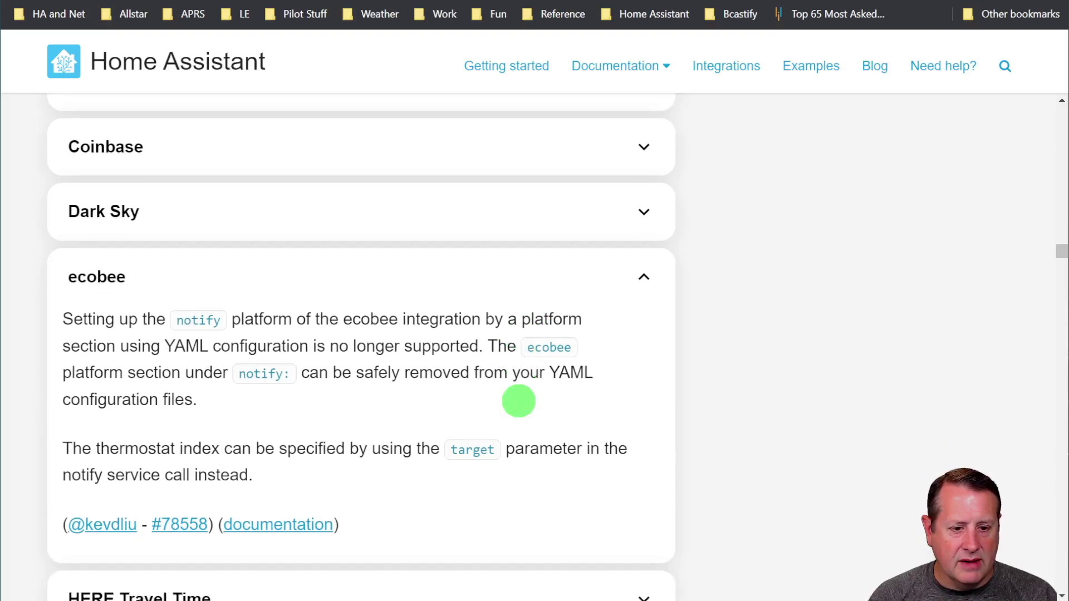
pyautogui.click(290, 192)
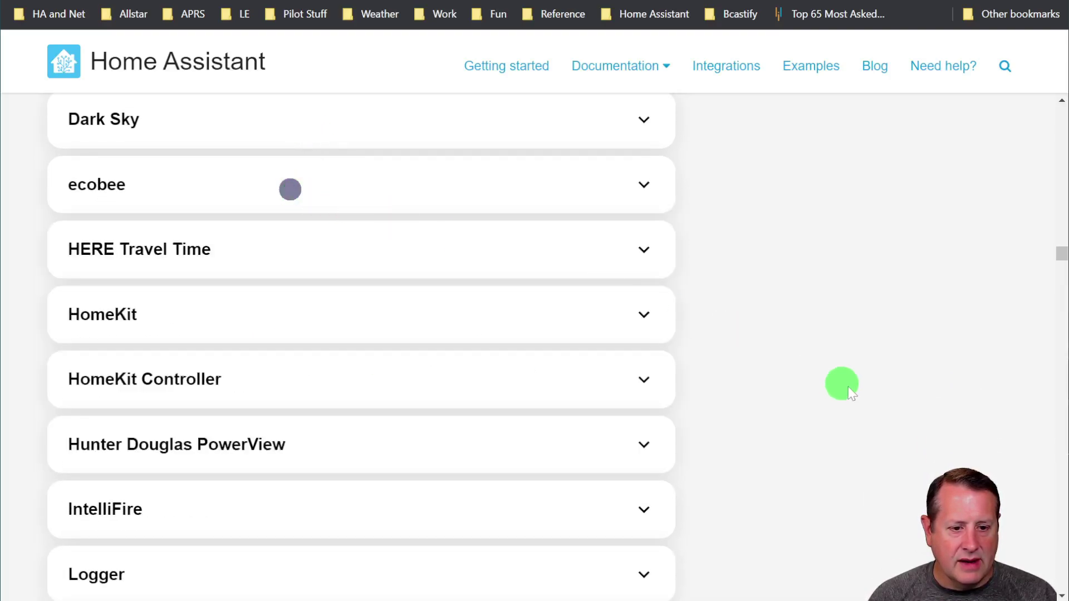
pyautogui.scroll(-8, 564, 325)
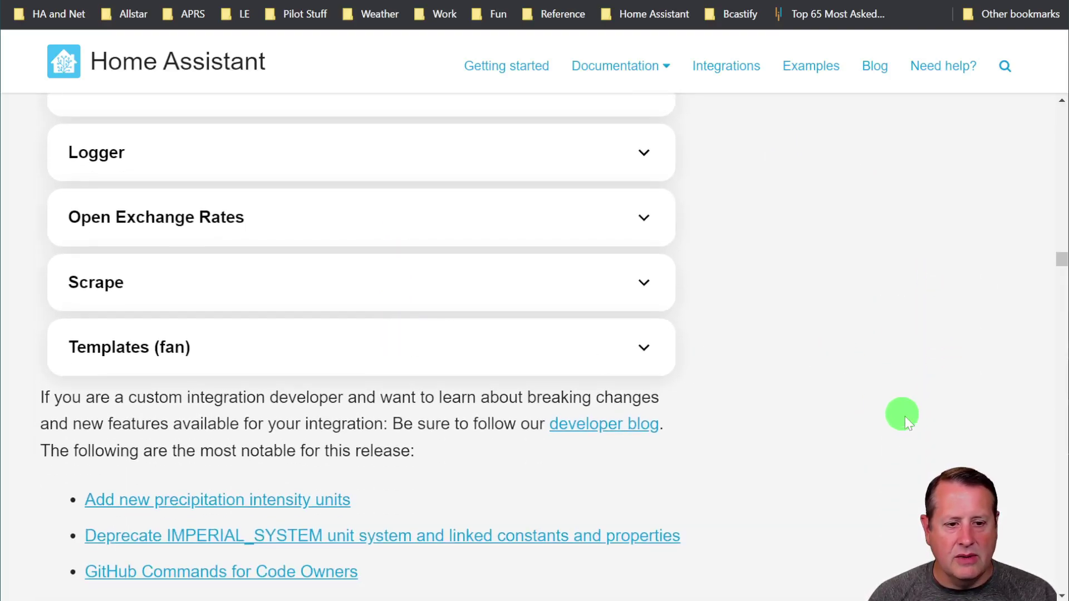
# - Scroll through the developer-notable changes, past virtual integrations, to the All changes heading
pyautogui.scroll(-3, 910, 417)
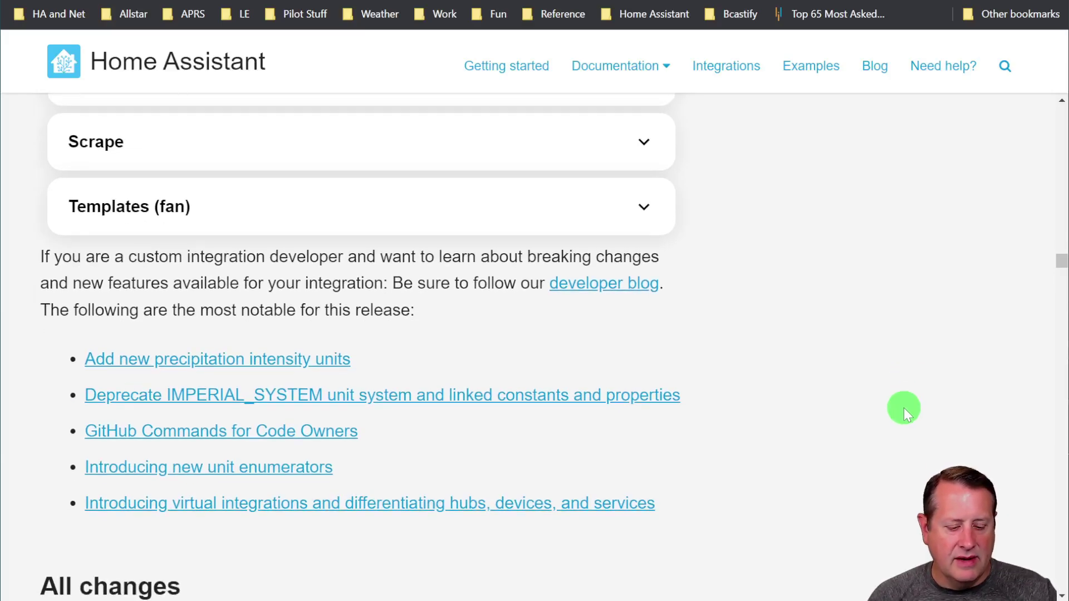